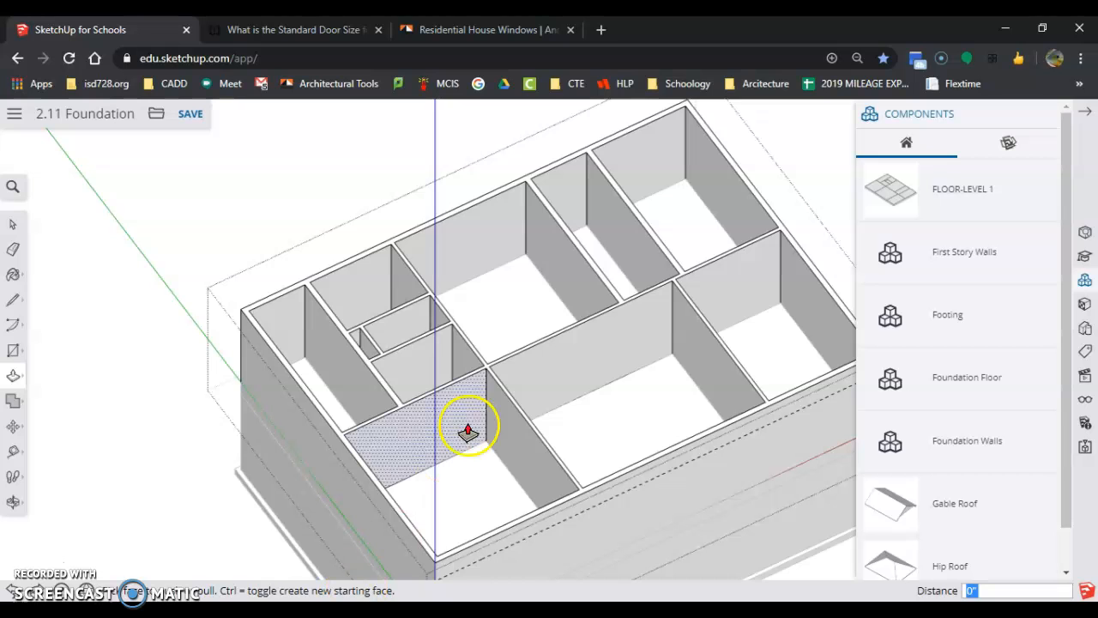
Step: Switch to Simple Floor Plan.jpg in Photos, examine the 3rd bedroom's closet layout, and return to the SketchUp model
{"action": "scroll", "coordinate": [677, 277], "scroll_direction": "up", "scroll_amount": 4}
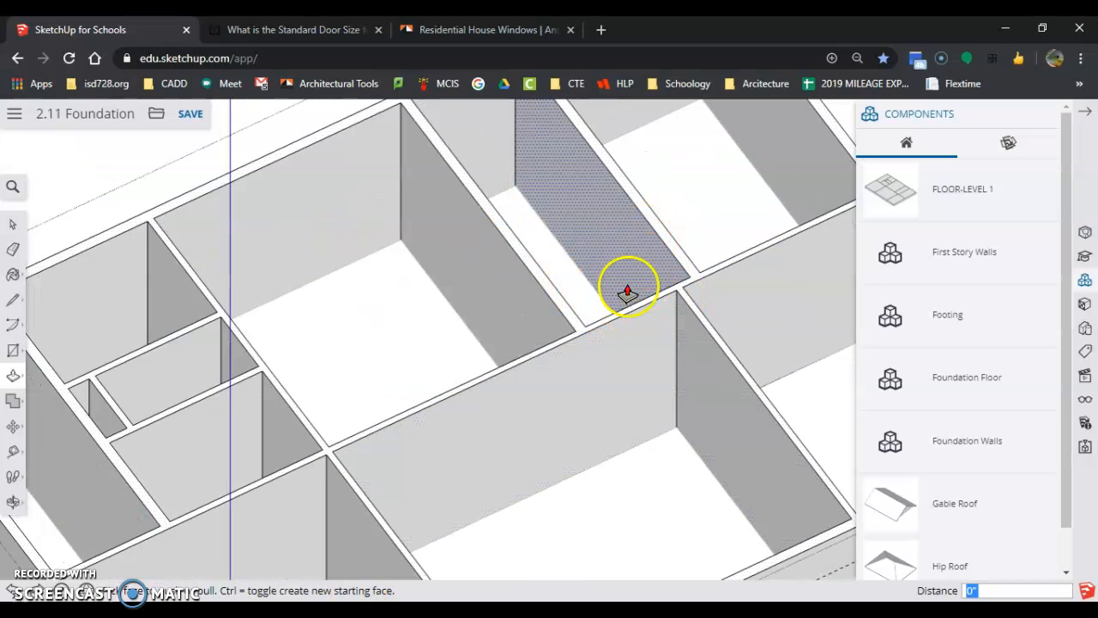
{"action": "key", "text": "alt+Tab"}
{"action": "key", "text": "alt+Tab"}
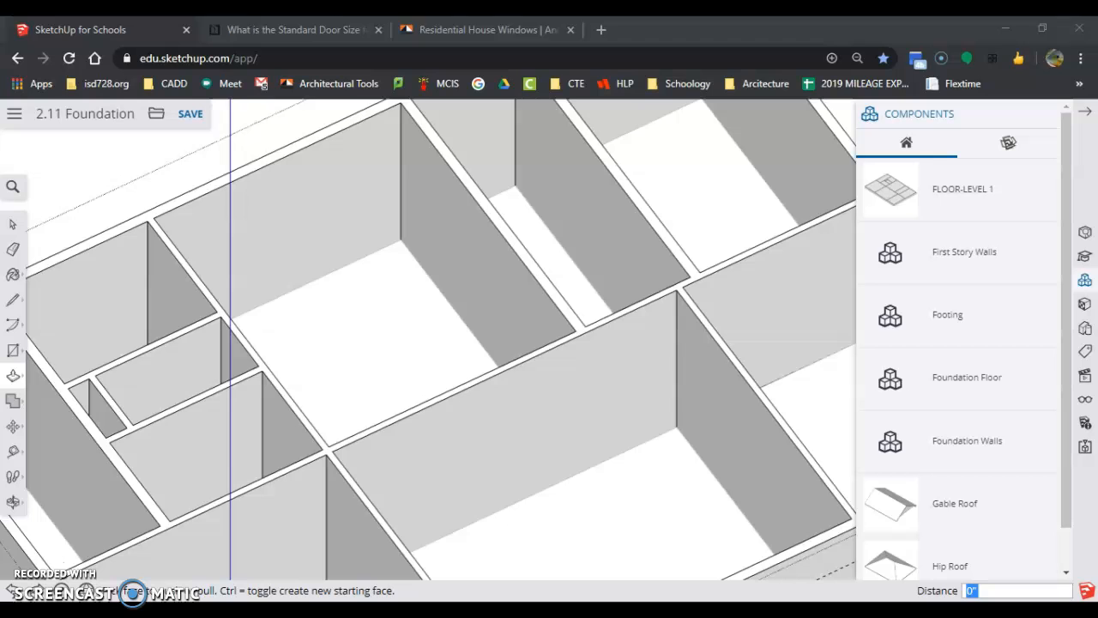
{"action": "scroll", "coordinate": [748, 292], "scroll_direction": "up", "scroll_amount": 3}
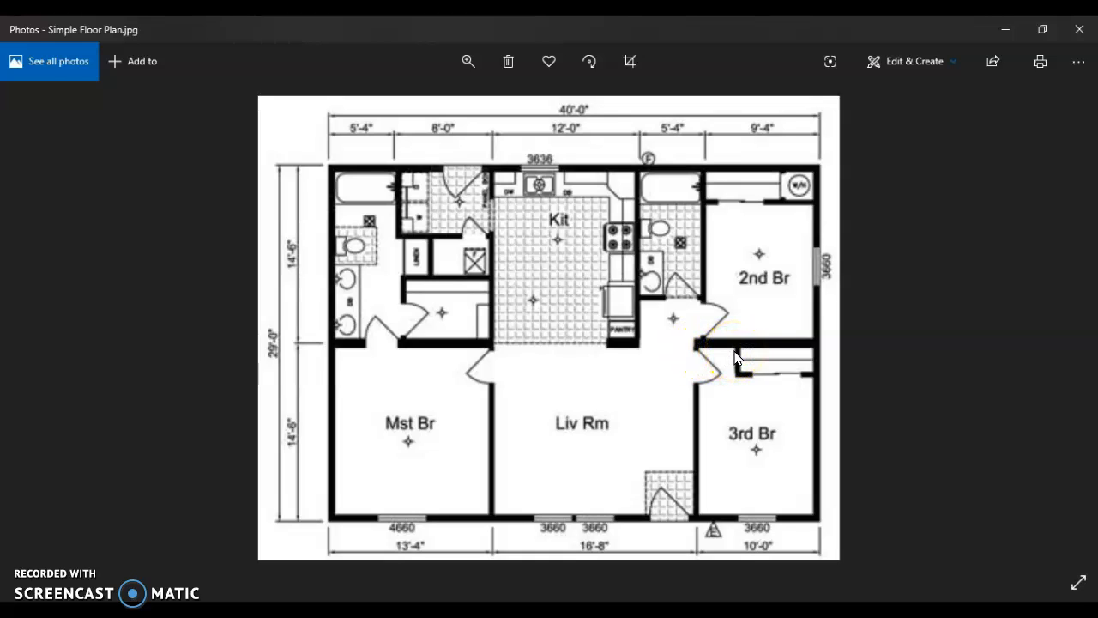
{"action": "mouse_move", "coordinate": [508, 611]}
{"action": "left_click", "coordinate": [508, 562]}
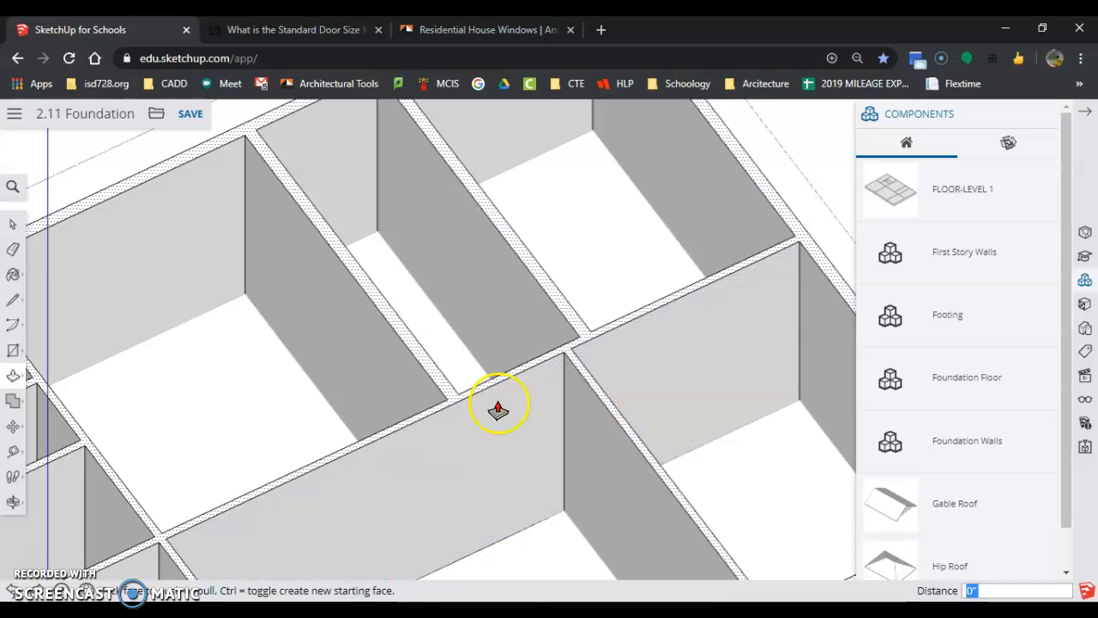
Step: Place a Tape Measure guide on the 3rd bedroom floor, parallel to and 2' from the back wall
{"action": "scroll", "coordinate": [537, 433], "scroll_direction": "up", "scroll_amount": 10}
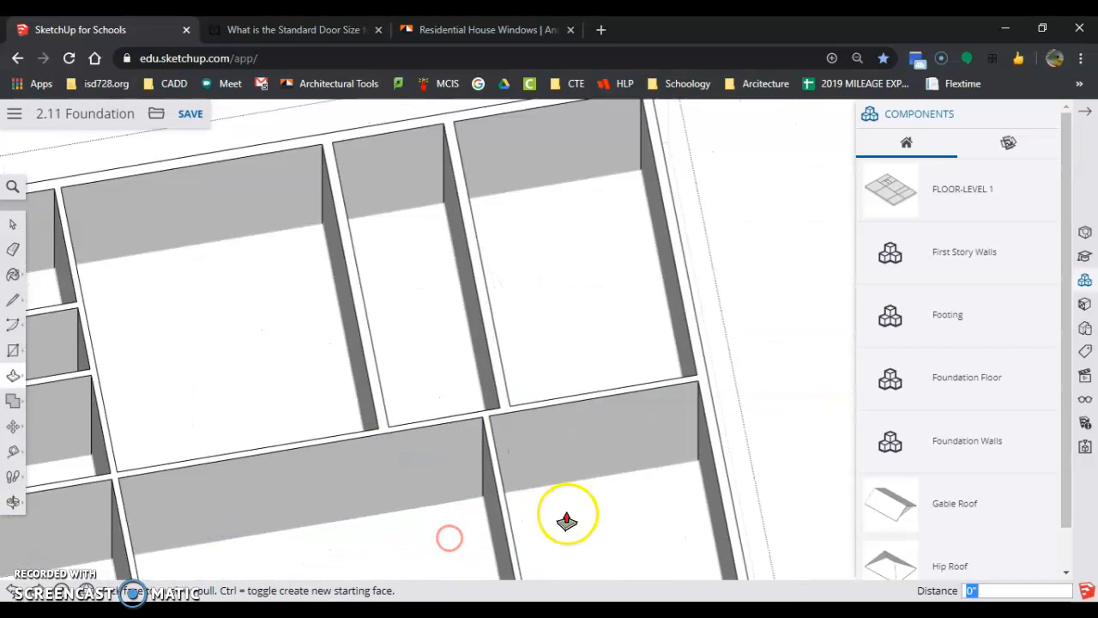
{"action": "scroll", "coordinate": [586, 330], "scroll_direction": "up", "scroll_amount": 3}
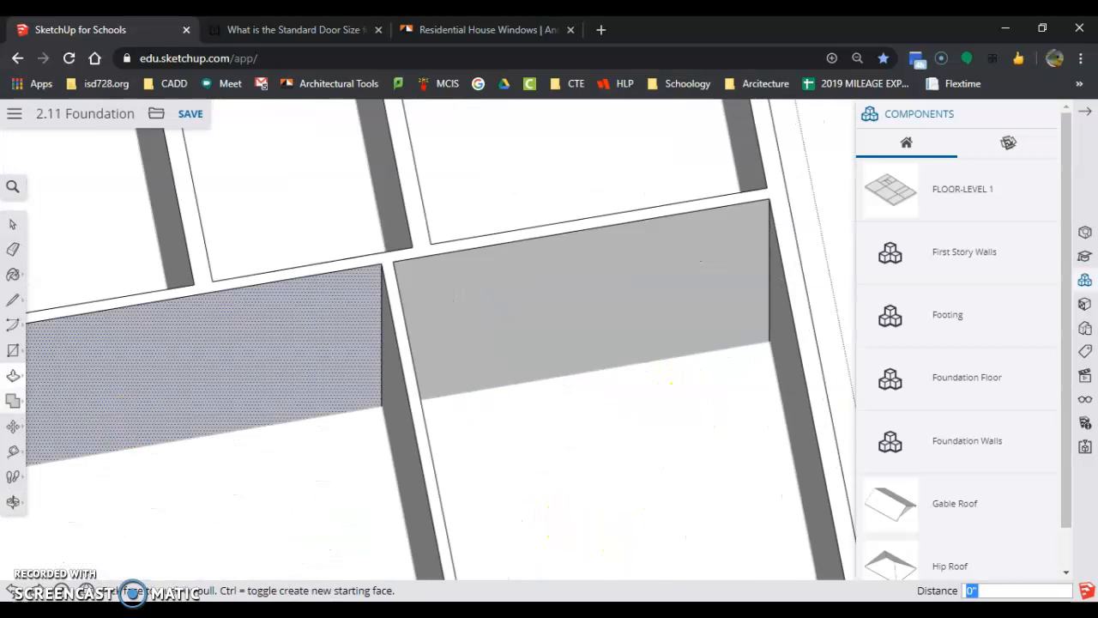
{"action": "left_click", "coordinate": [16, 448]}
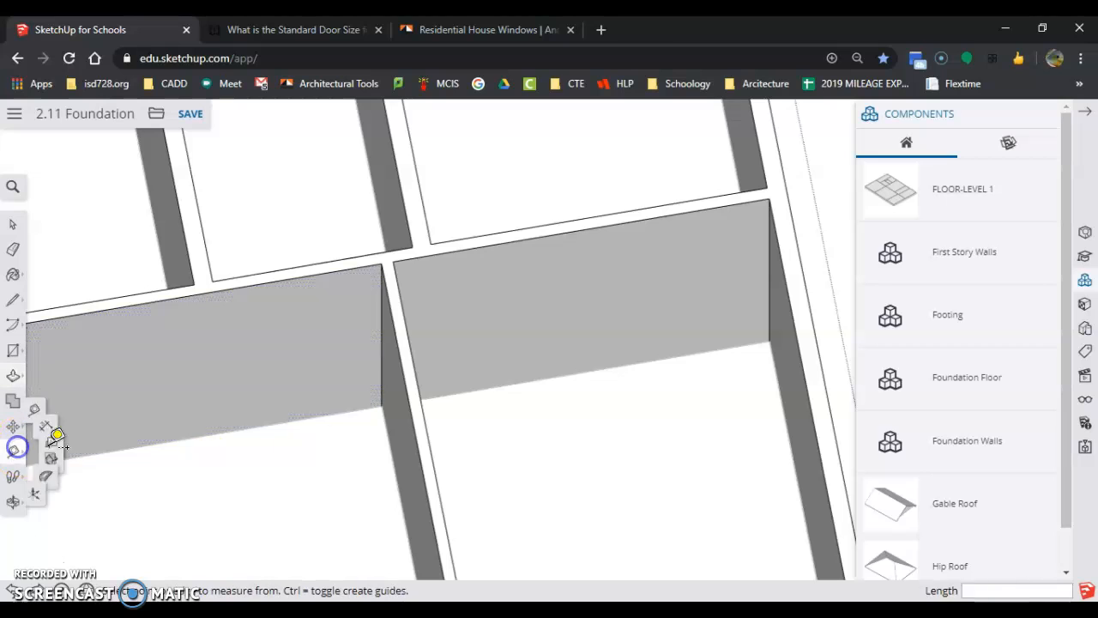
{"action": "left_click", "coordinate": [651, 363]}
{"action": "left_click", "coordinate": [671, 474]}
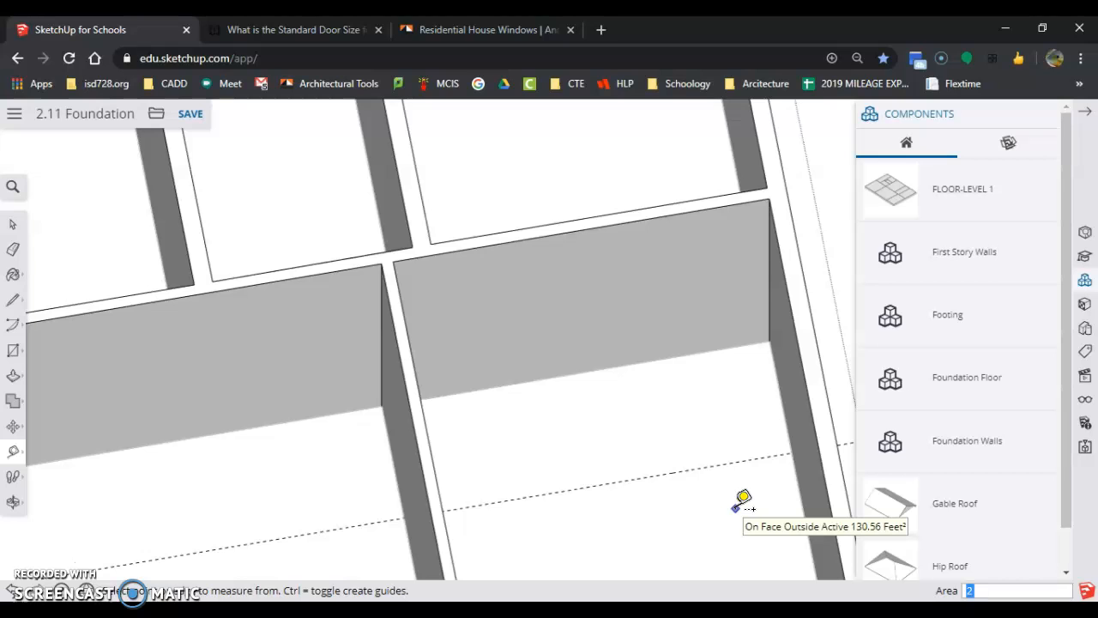
Step: Measure the interior wall's thickness and offset a second parallel floor guide 3 1/2" beyond the first guide
{"action": "left_click", "coordinate": [684, 432]}
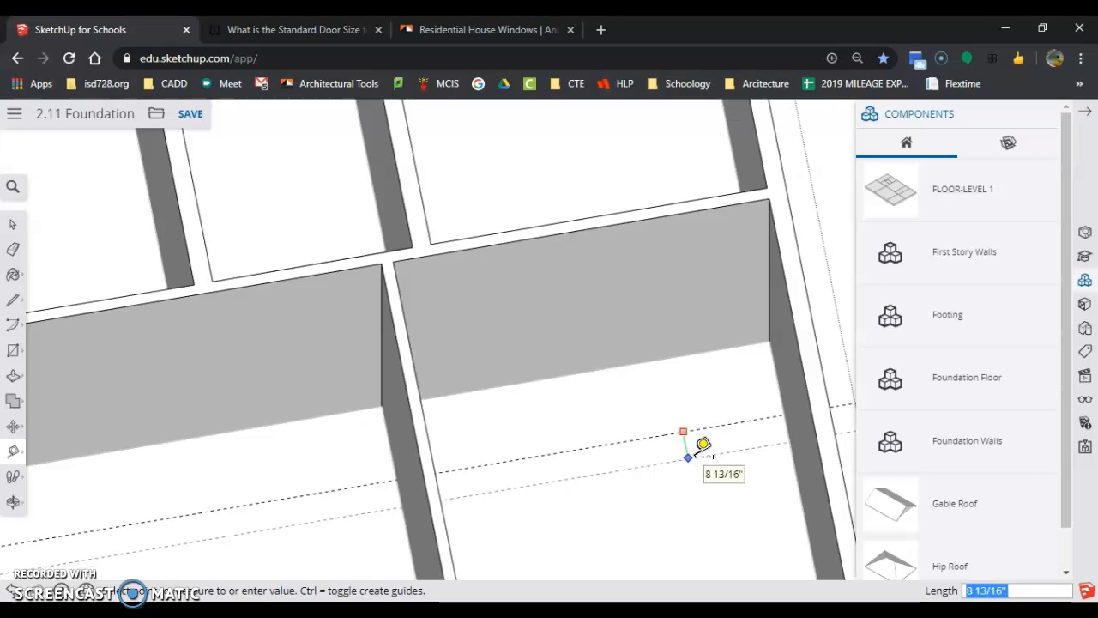
{"action": "left_click", "coordinate": [694, 457]}
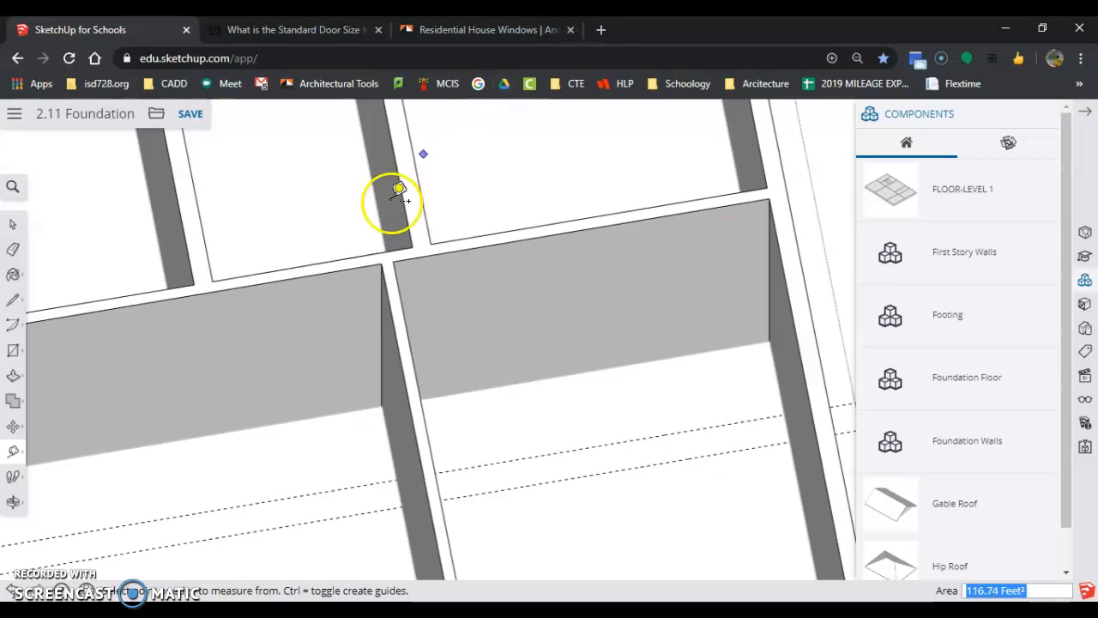
{"action": "left_click", "coordinate": [430, 245]}
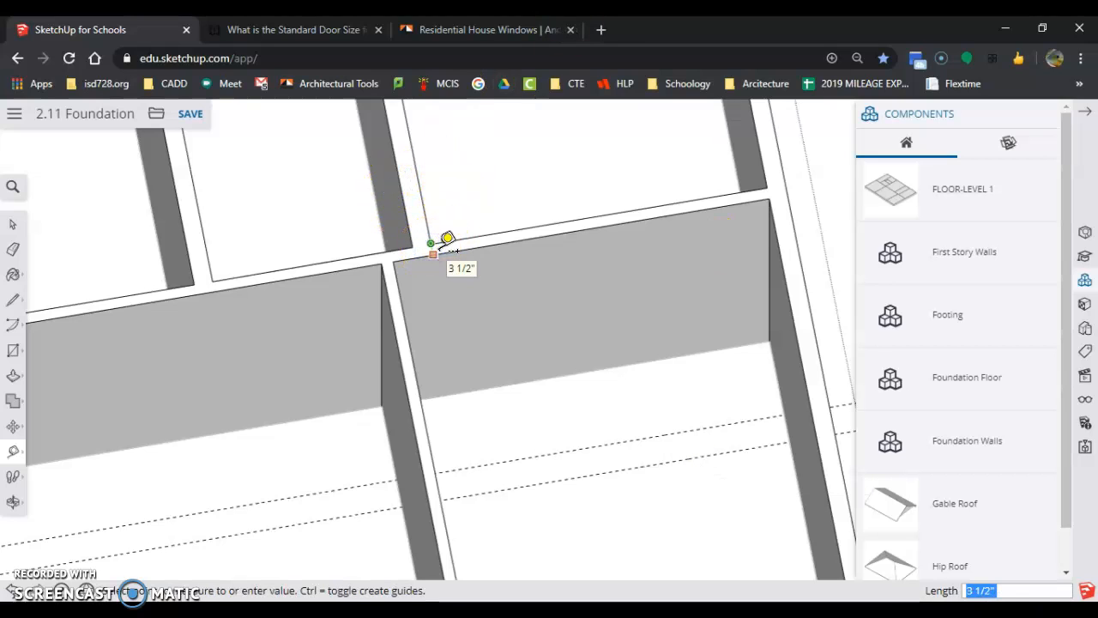
{"action": "key", "text": "Escape"}
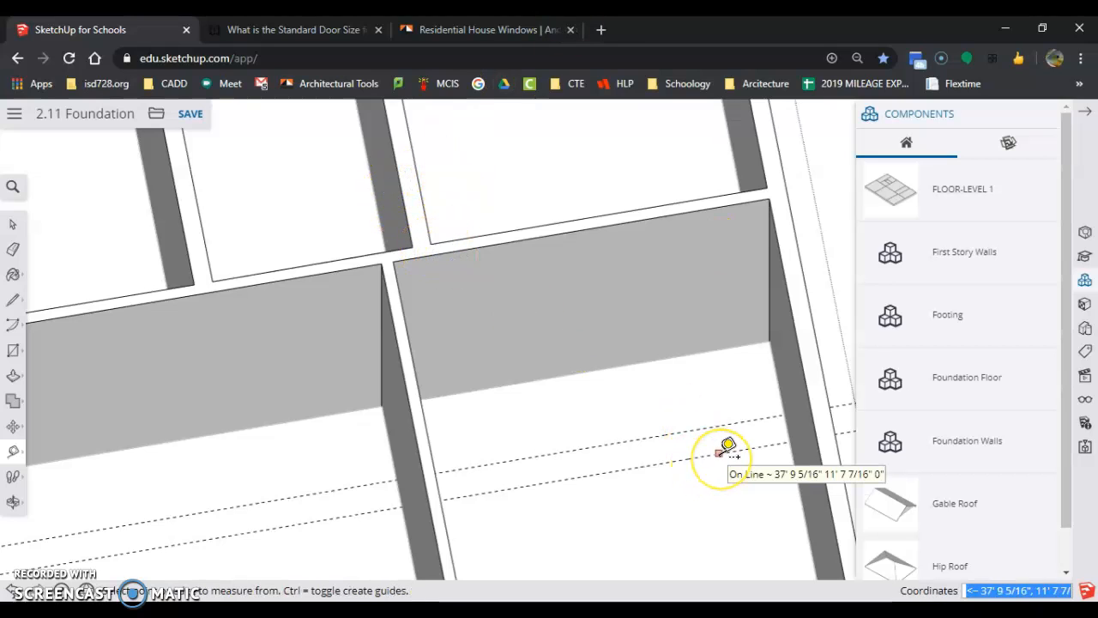
{"action": "type", "text": "3"}
{"action": "left_click", "coordinate": [659, 439]}
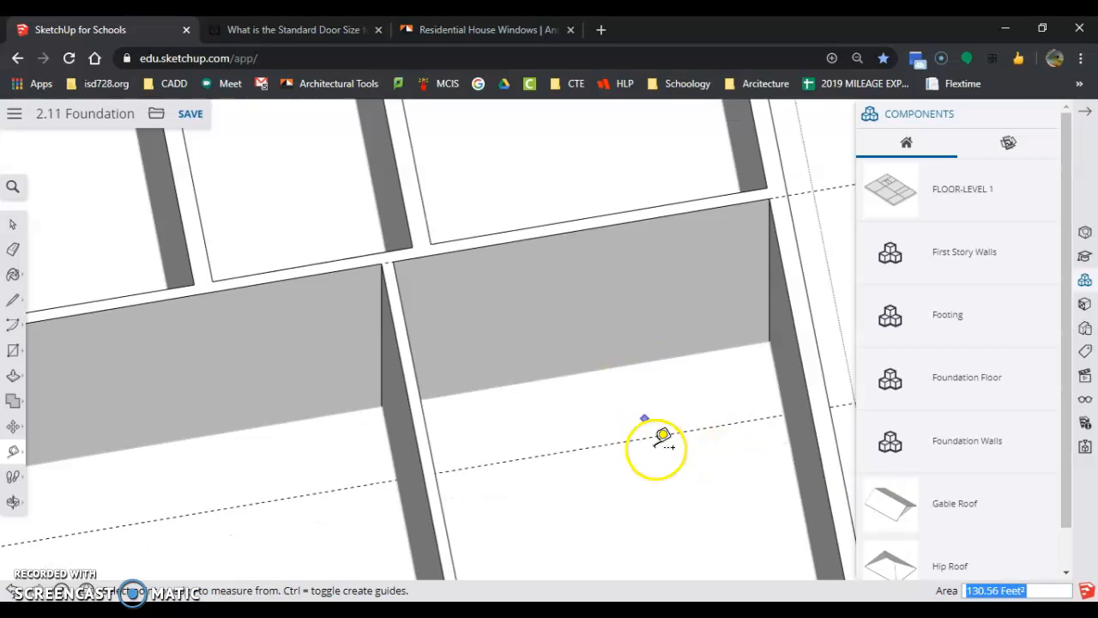
{"action": "left_click", "coordinate": [679, 464]}
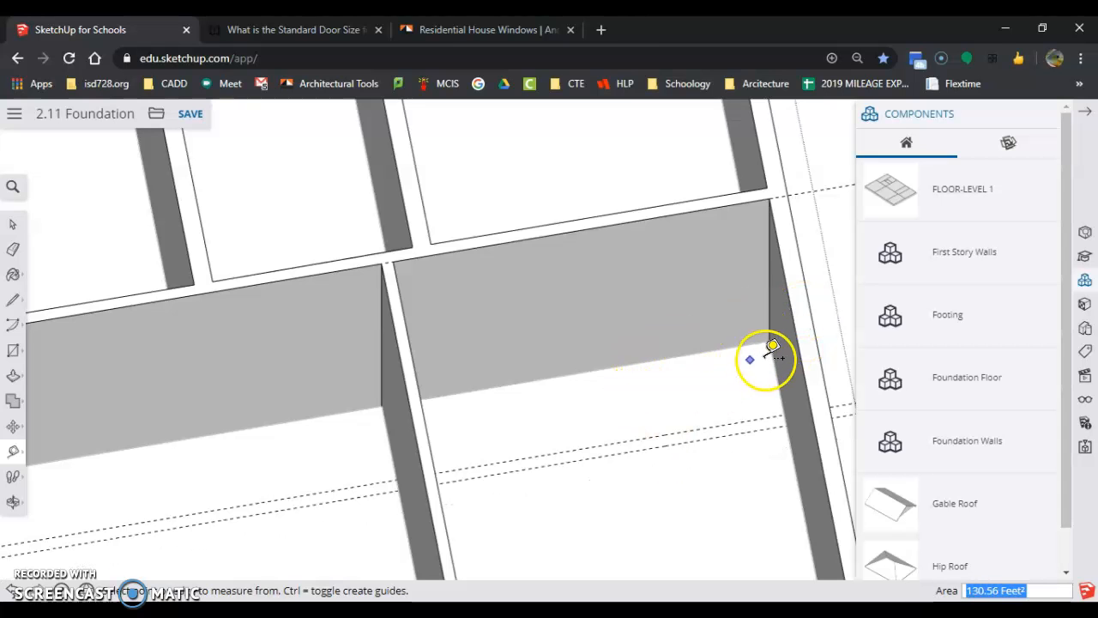
Step: Place a perpendicular guide across the 3rd bedroom floor, 3' from the partition wall shared with the living room
{"action": "key", "text": "o"}
{"action": "left_click_drag", "start_coordinate": [523, 542], "coordinate": [414, 520]}
{"action": "key", "text": "t"}
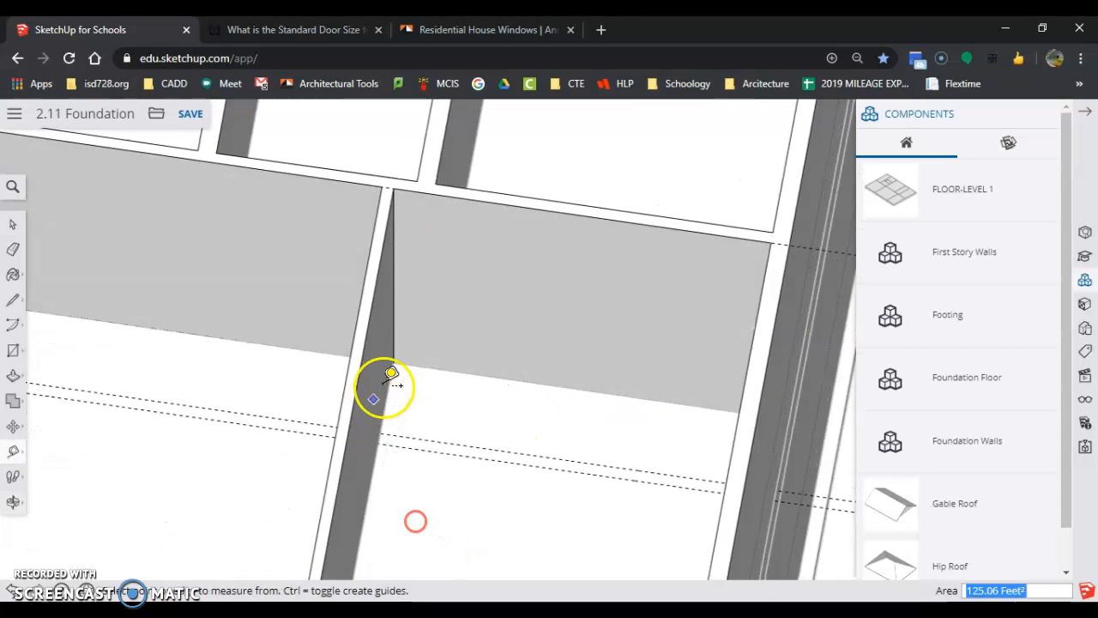
{"action": "left_click", "coordinate": [388, 392]}
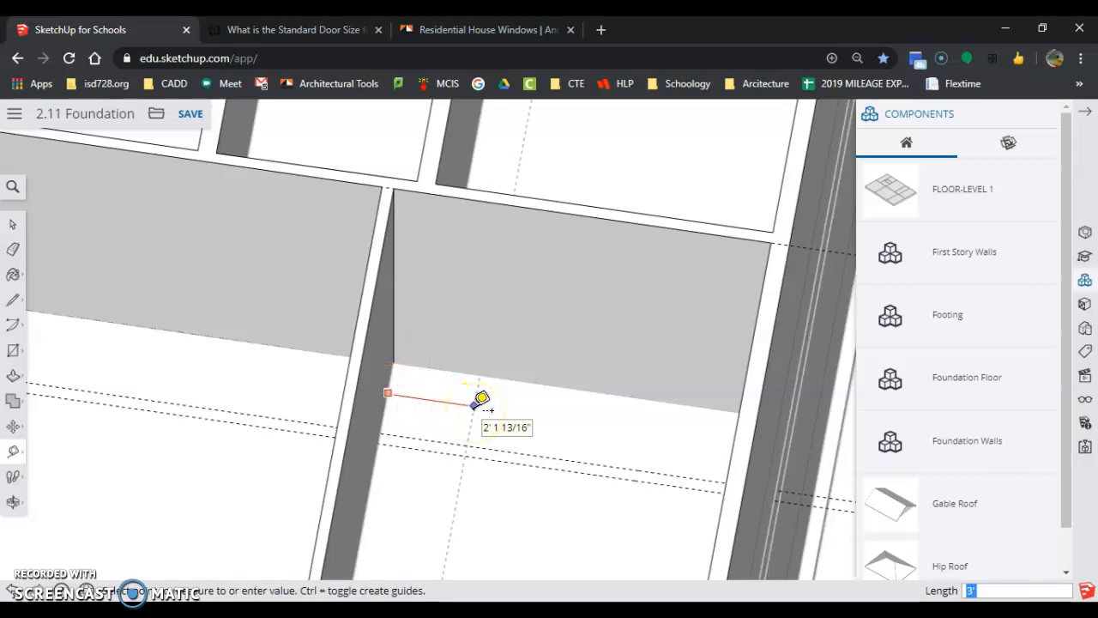
{"action": "key", "text": "Return"}
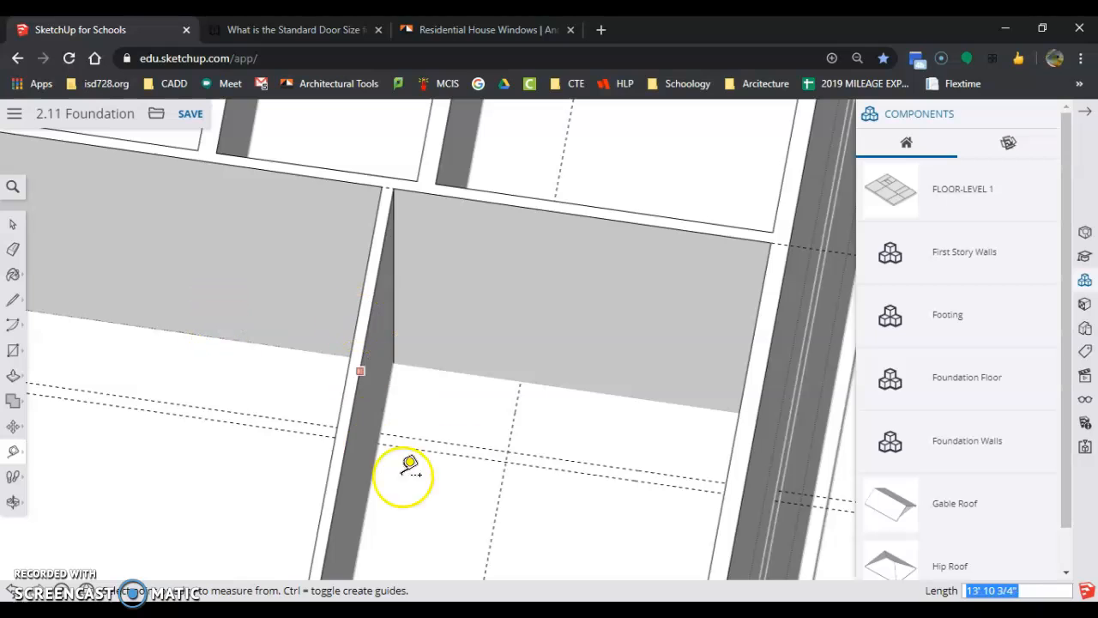
Step: Offset another guide 3.5" from the perpendicular one, away from the living room partition, to mark the closet side wall's thickness
{"action": "left_click", "coordinate": [515, 412]}
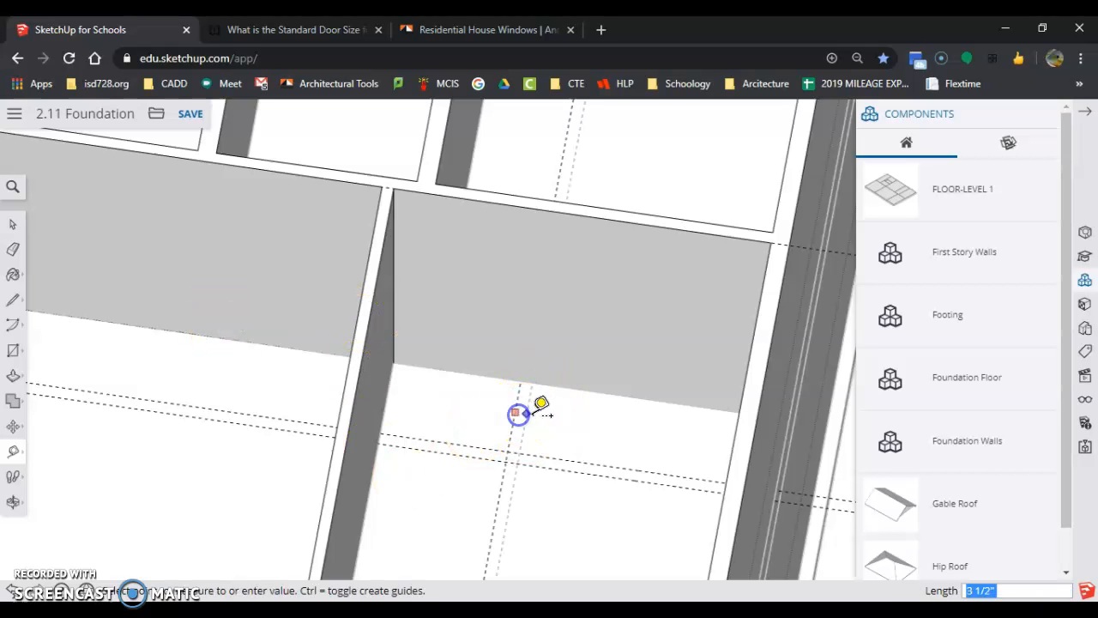
{"action": "type", "text": "3.5"}
{"action": "key", "text": "Return"}
{"action": "middle_click_drag", "start_coordinate": [527, 429], "coordinate": [642, 463]}
{"action": "scroll", "coordinate": [523, 372], "scroll_direction": "down", "scroll_amount": 4}
{"action": "scroll", "coordinate": [558, 377], "scroll_direction": "up", "scroll_amount": 4}
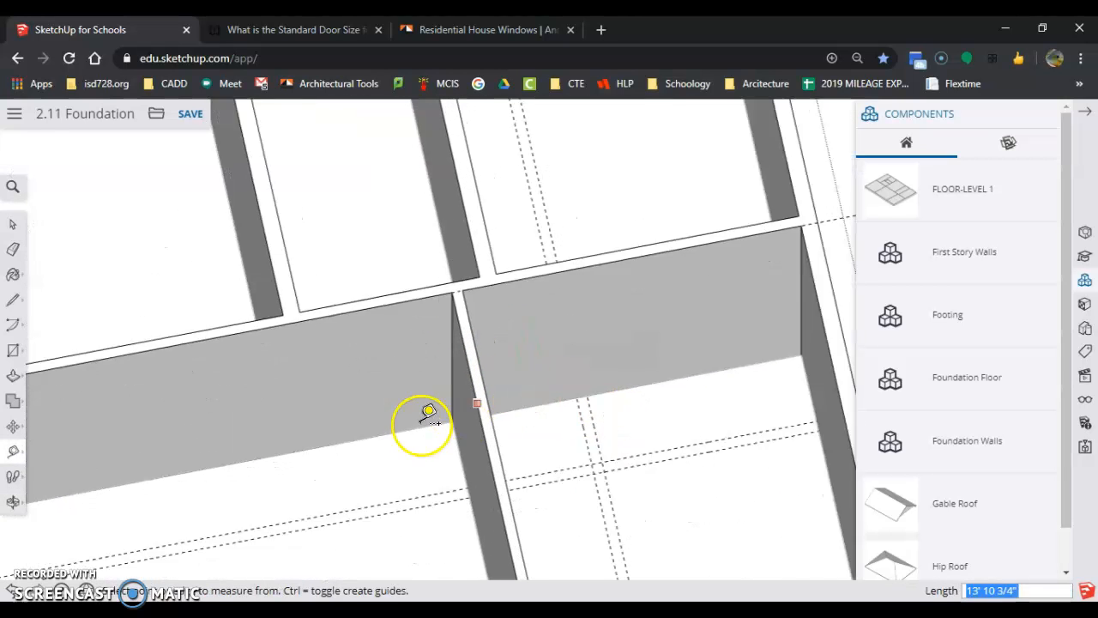
{"action": "scroll", "coordinate": [428, 413], "scroll_direction": "down", "scroll_amount": 3}
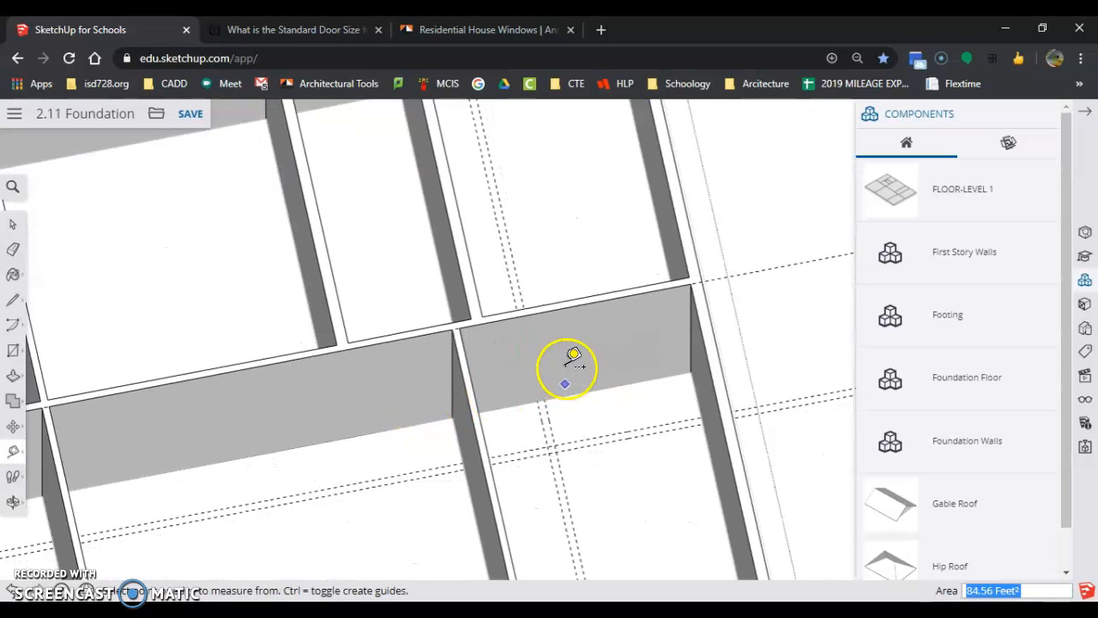
{"action": "left_click", "coordinate": [13, 224]}
{"action": "left_click", "coordinate": [603, 339]}
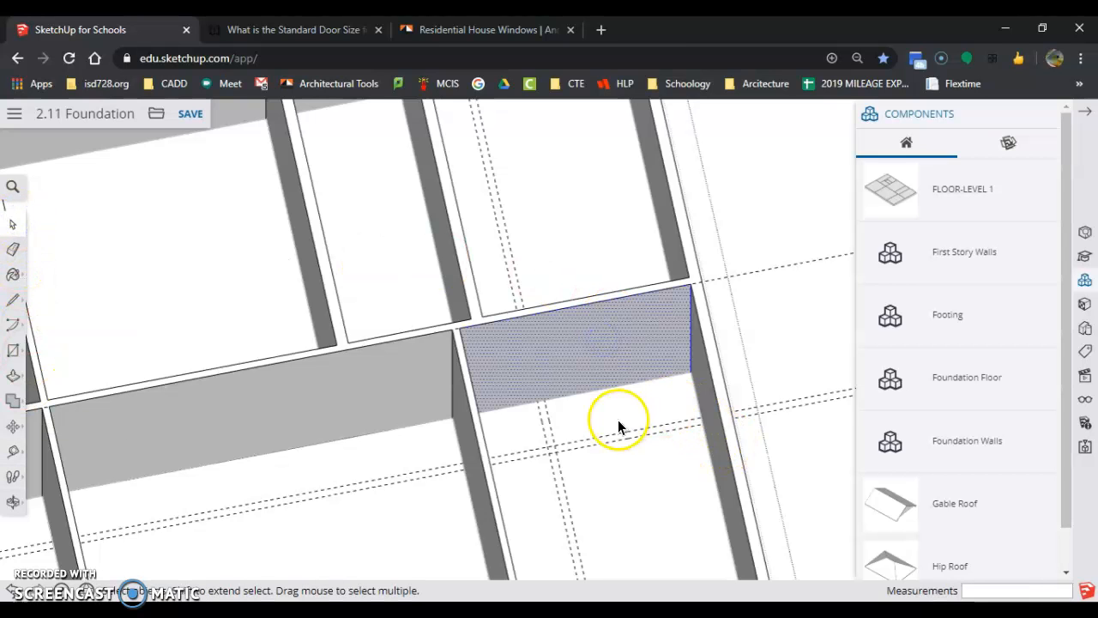
{"action": "scroll", "coordinate": [617, 419], "scroll_direction": "down", "scroll_amount": 2}
{"action": "scroll", "coordinate": [616, 418], "scroll_direction": "up", "scroll_amount": 2}
{"action": "scroll", "coordinate": [615, 418], "scroll_direction": "down", "scroll_amount": 1}
{"action": "left_click", "coordinate": [789, 316]}
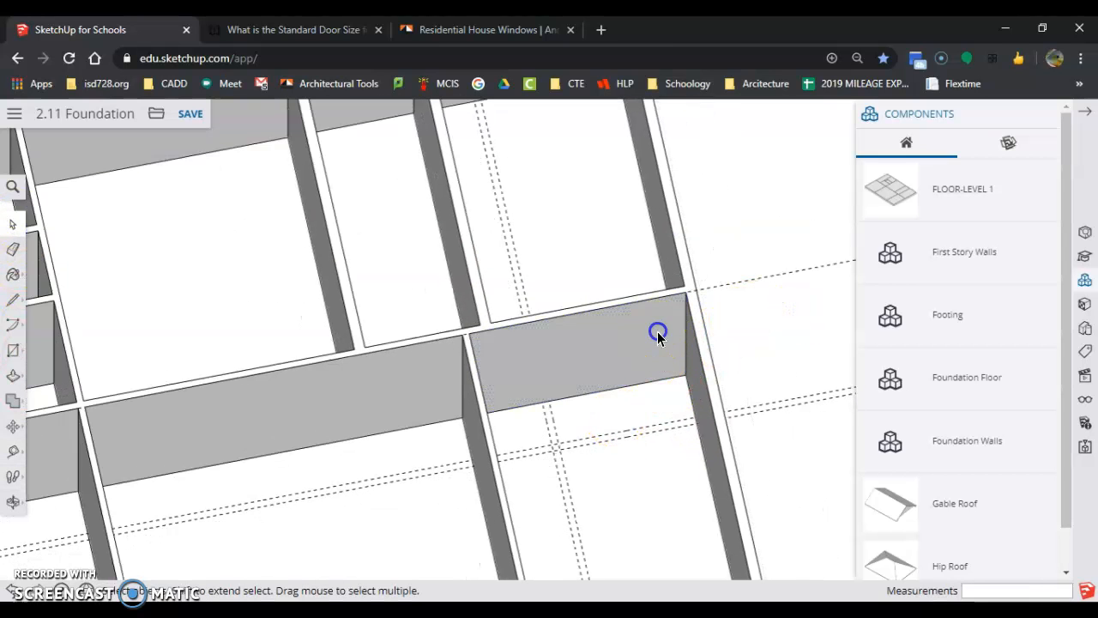
Step: Draw two vertical 9' lines up the bedroom's back wall from the points where the closet side wall guides meet it
{"action": "scroll", "coordinate": [757, 356], "scroll_direction": "up", "scroll_amount": 1}
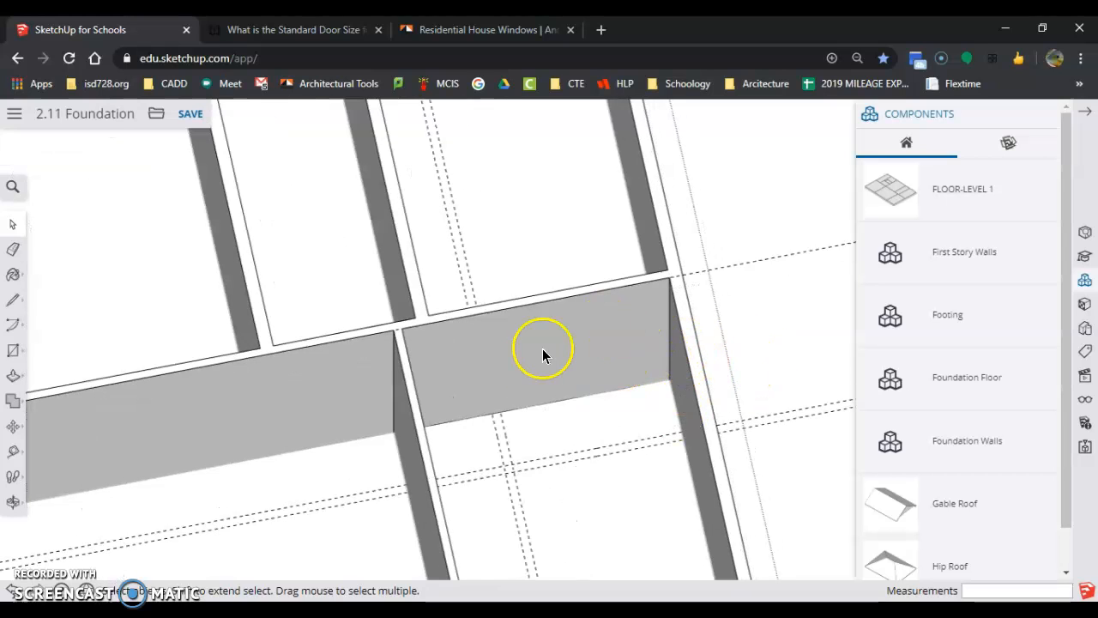
{"action": "scroll", "coordinate": [542, 348], "scroll_direction": "up", "scroll_amount": 1}
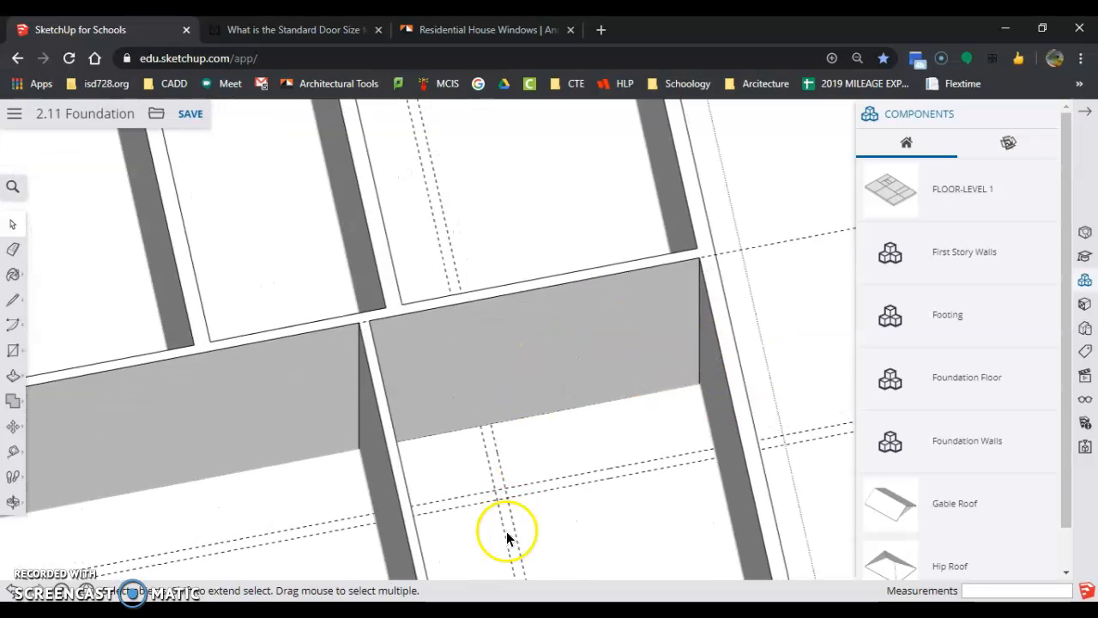
{"action": "left_click", "coordinate": [11, 298]}
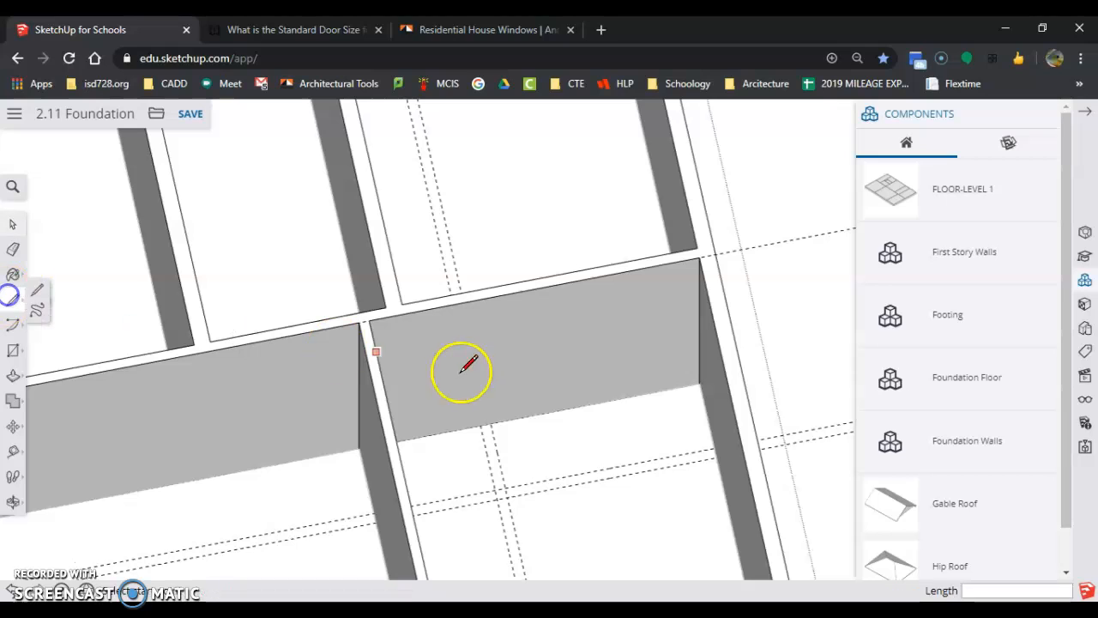
{"action": "left_click", "coordinate": [479, 427]}
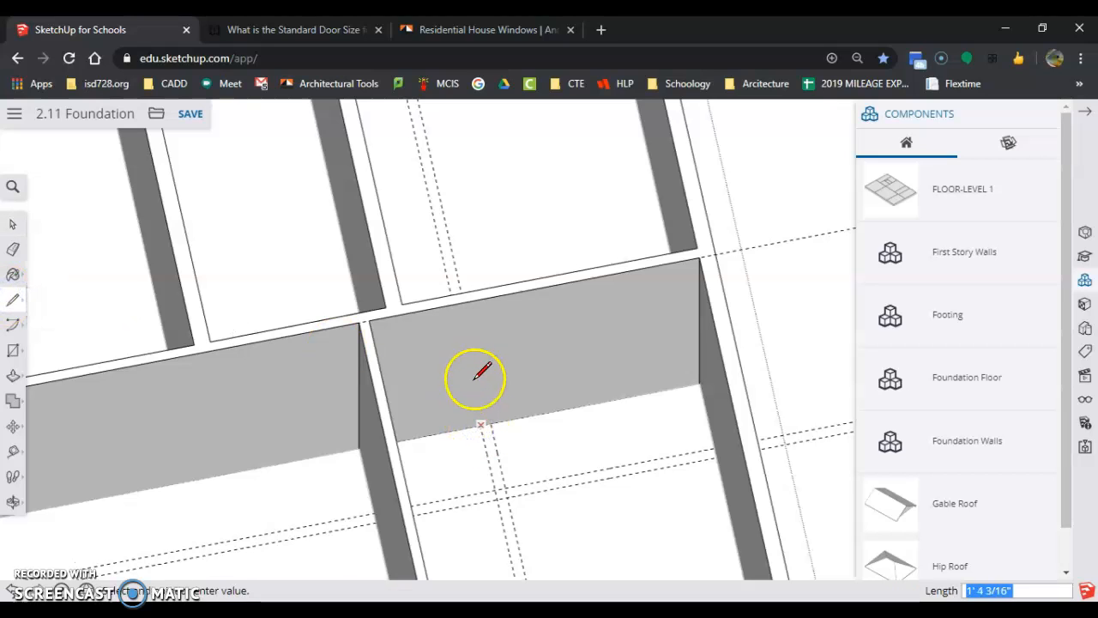
{"action": "left_click", "coordinate": [491, 421]}
{"action": "left_click", "coordinate": [490, 296]}
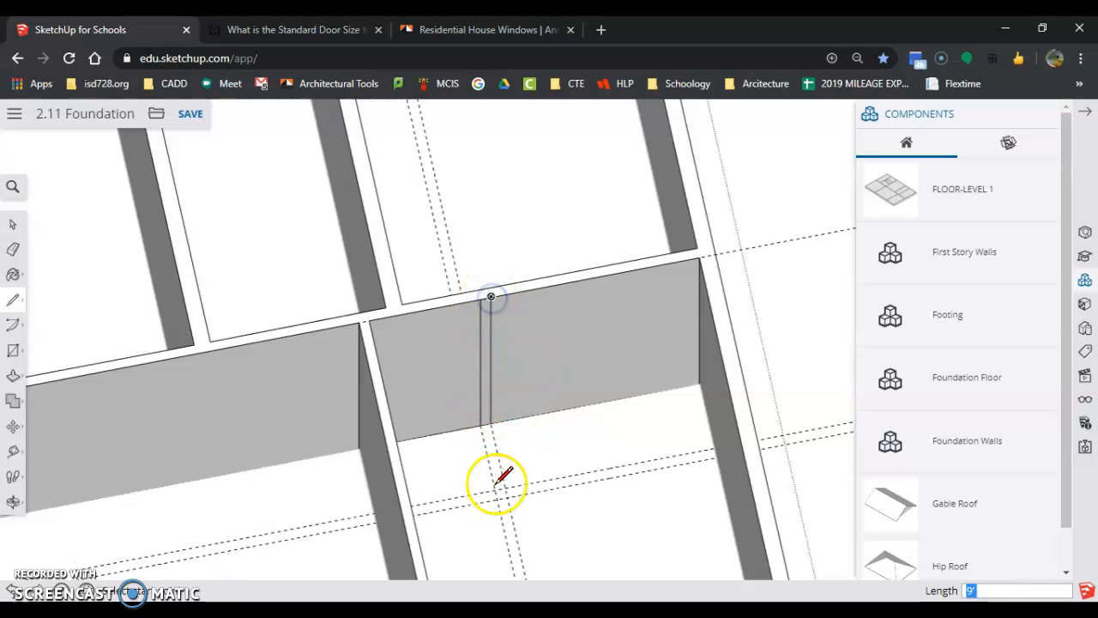
Step: Push/Pull the narrow strip between the vertical lines out 2' 3 1/2" to the outer guide to form the closet side wall
{"action": "left_click", "coordinate": [13, 375]}
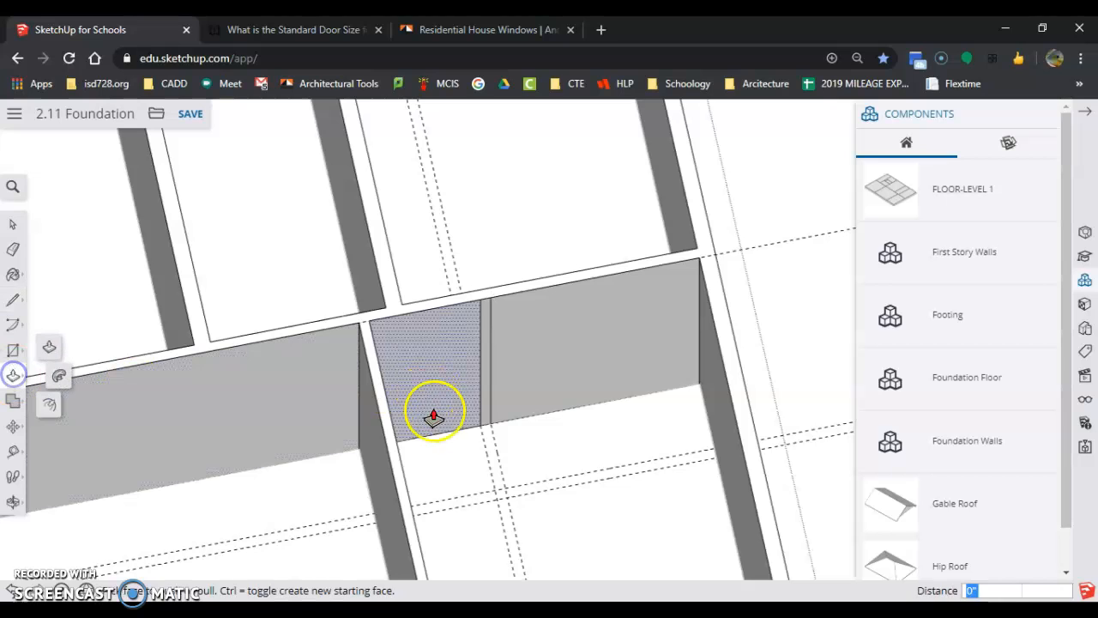
{"action": "left_click", "coordinate": [488, 423]}
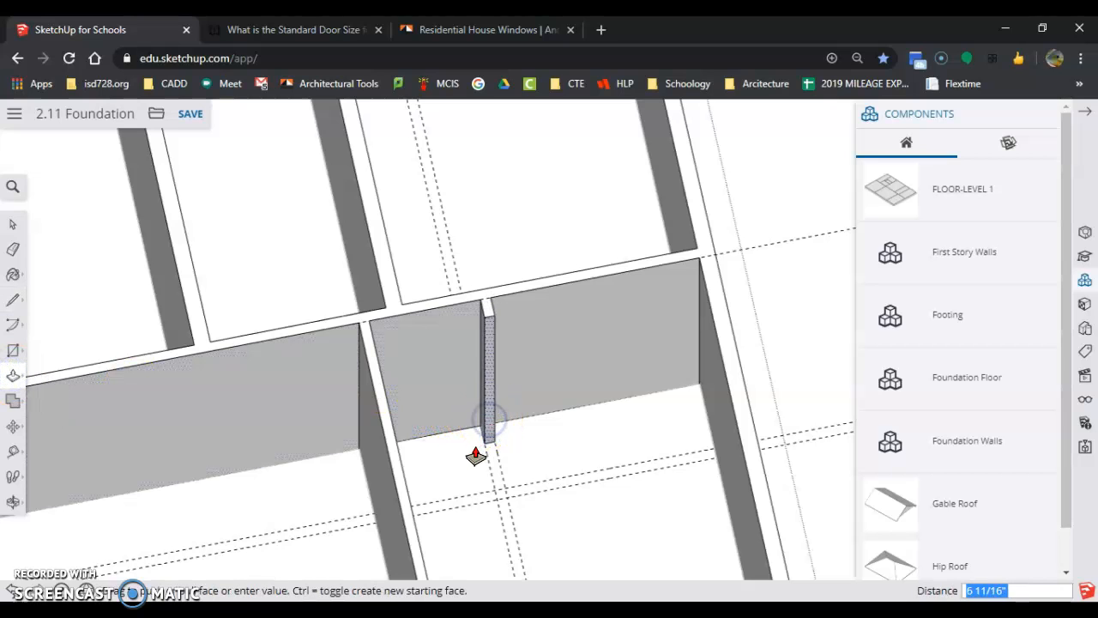
{"action": "left_click", "coordinate": [525, 499]}
Step: Draw two vertical 9' lines up the 3rd bedroom's exterior side wall from the points where the closet front wall guides meet it
{"action": "middle_click_drag", "start_coordinate": [618, 520], "coordinate": [769, 449]}
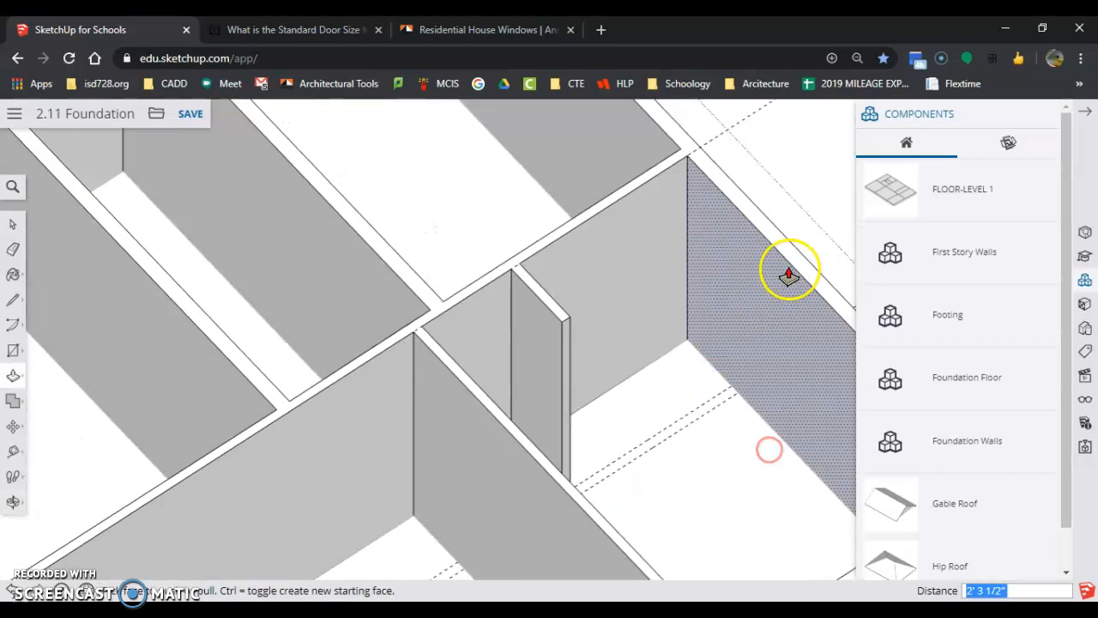
{"action": "scroll", "coordinate": [787, 277], "scroll_direction": "down", "scroll_amount": 2}
{"action": "scroll", "coordinate": [787, 279], "scroll_direction": "up", "scroll_amount": 5}
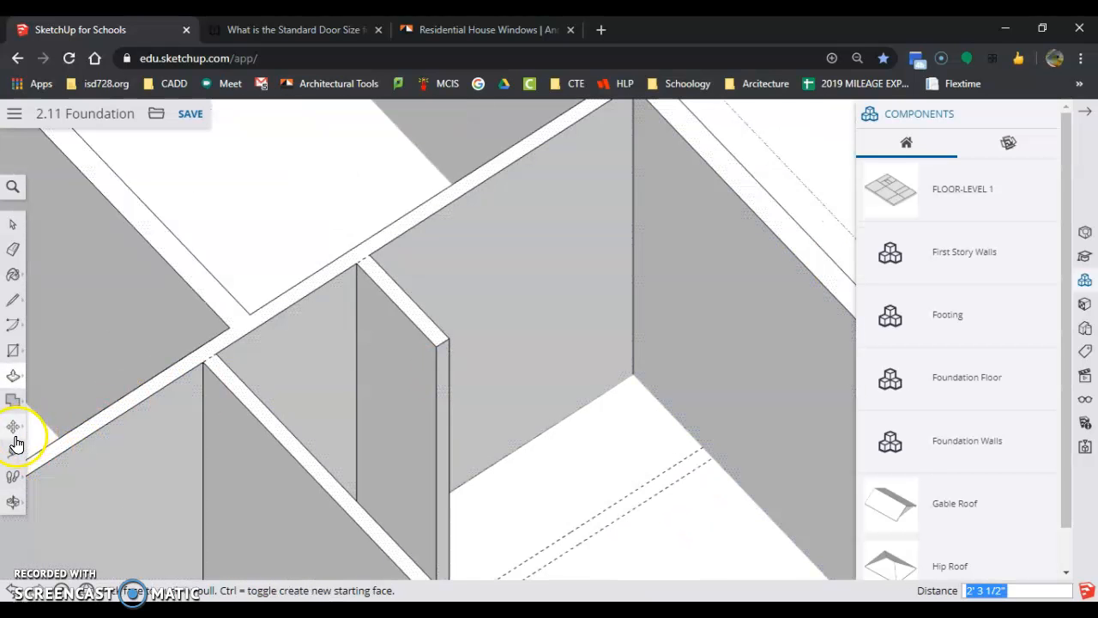
{"action": "left_click", "coordinate": [8, 297]}
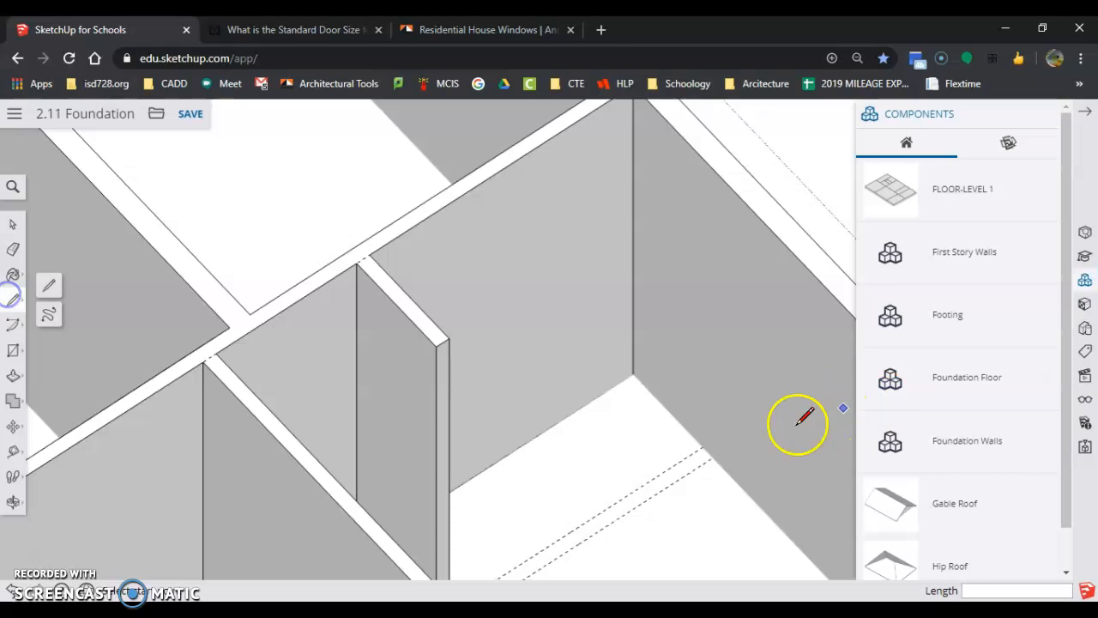
{"action": "left_click", "coordinate": [703, 446]}
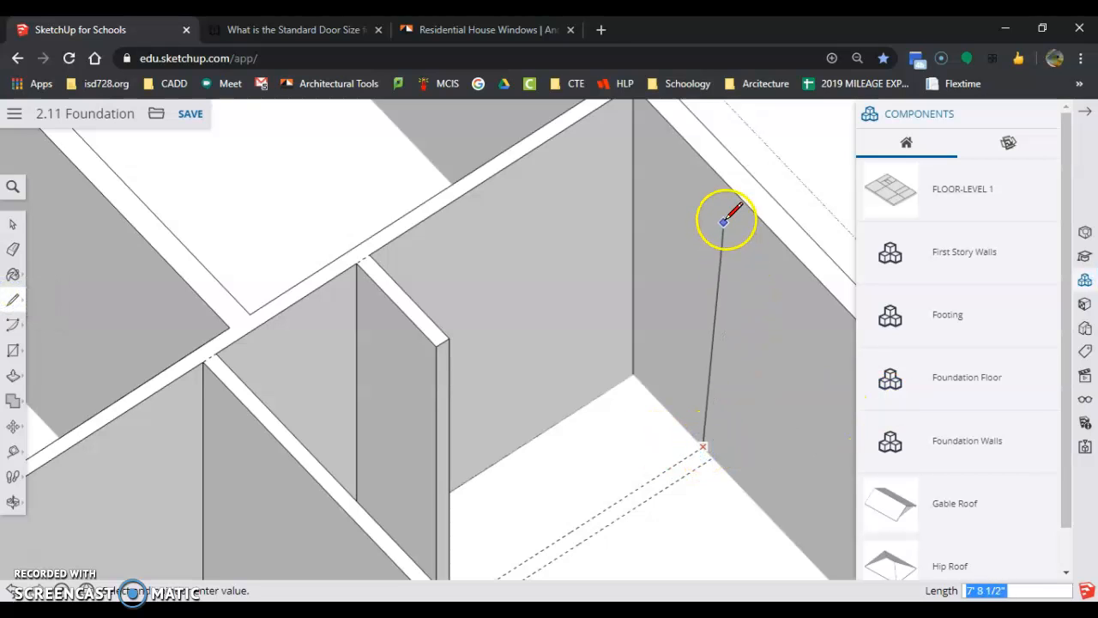
{"action": "left_click", "coordinate": [703, 158]}
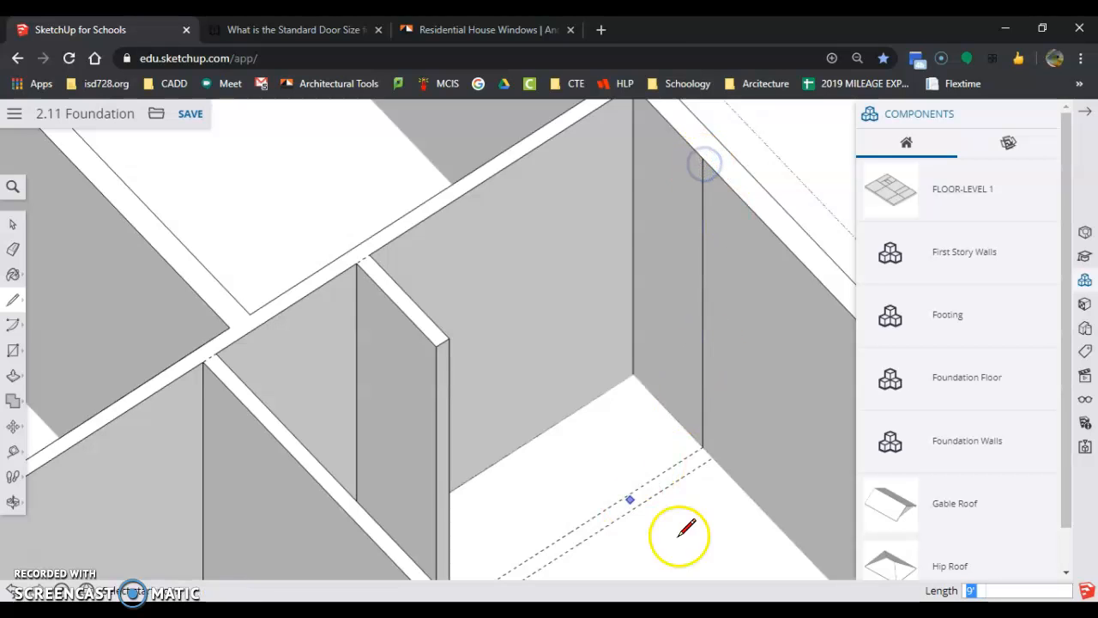
{"action": "left_click", "coordinate": [713, 455]}
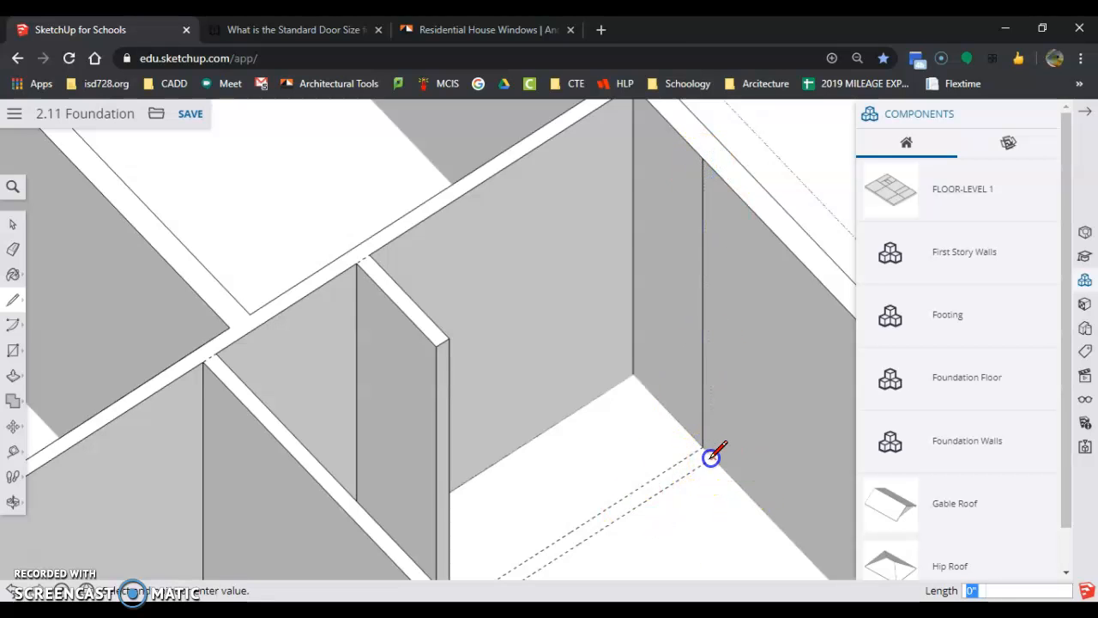
{"action": "left_click", "coordinate": [712, 168]}
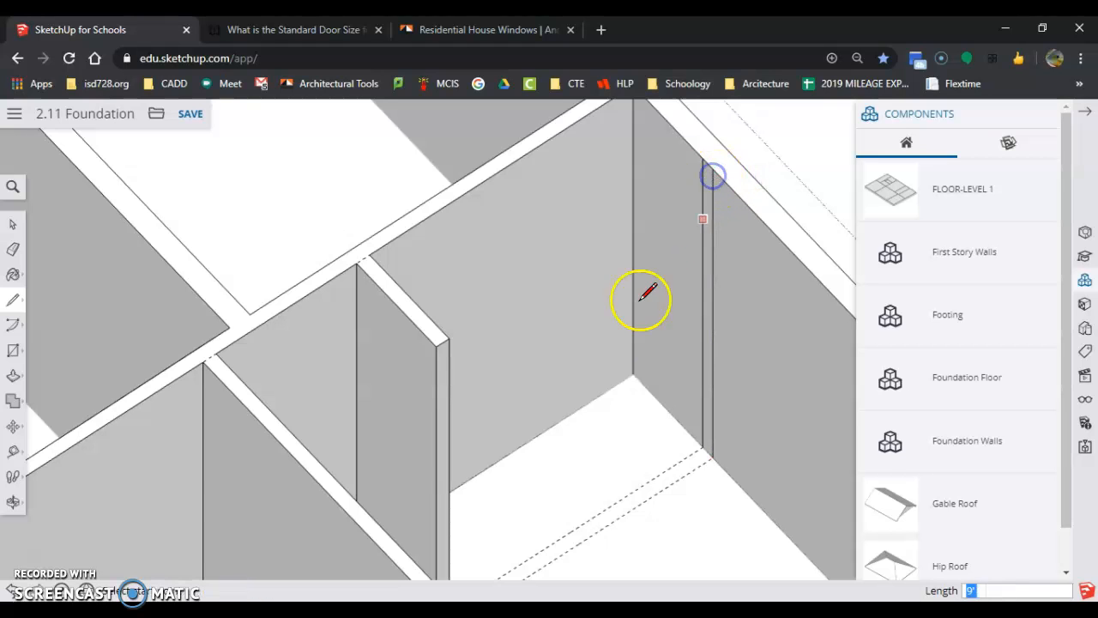
Step: Push/Pull the narrow strip between the new lines out 5' 11 1/4" to the end of the closet side wall, forming the closet front wall
{"action": "left_click", "coordinate": [13, 375]}
{"action": "mouse_move", "coordinate": [709, 239]}
{"action": "left_mouse_down"}
{"action": "mouse_move", "coordinate": [440, 354]}
{"action": "mouse_move", "coordinate": [449, 344]}
{"action": "left_mouse_up"}
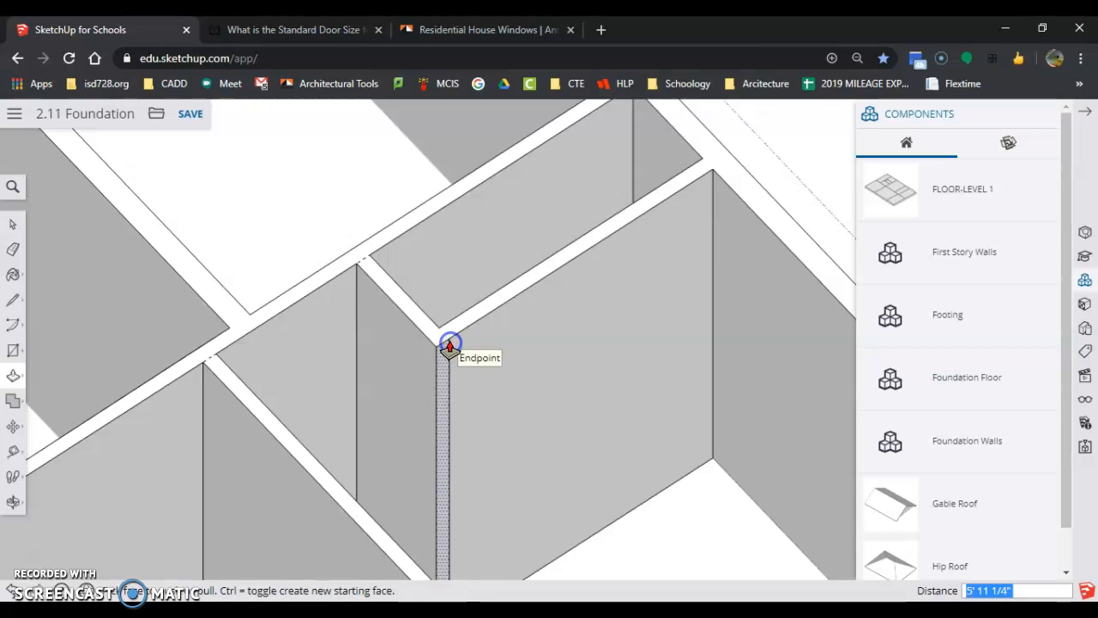
Step: Erase the leftover guides around the 3rd bedroom closet, including those running past the exterior wall
{"action": "left_click", "coordinate": [15, 251]}
{"action": "scroll", "coordinate": [431, 362], "scroll_direction": "down", "scroll_amount": 3}
{"action": "mouse_move", "coordinate": [598, 414]}
{"action": "middle_mouse_down"}
{"action": "mouse_move", "coordinate": [527, 483]}
{"action": "mouse_move", "coordinate": [407, 520]}
{"action": "middle_mouse_up"}
{"action": "left_click", "coordinate": [596, 414]}
{"action": "left_click", "coordinate": [369, 502]}
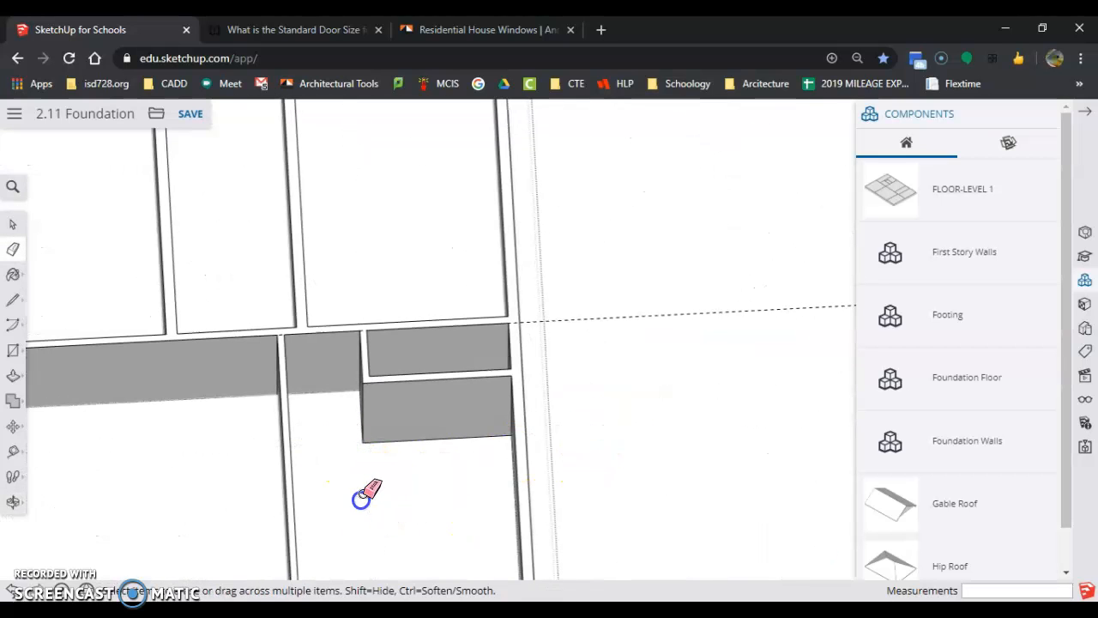
{"action": "left_click", "coordinate": [553, 413]}
{"action": "left_click", "coordinate": [624, 321]}
Step: Place a guide across the 2nd bedroom floor, parallel to the back wall and 2' from its base edge, for the closet front
{"action": "scroll", "coordinate": [449, 515], "scroll_direction": "down", "scroll_amount": 2}
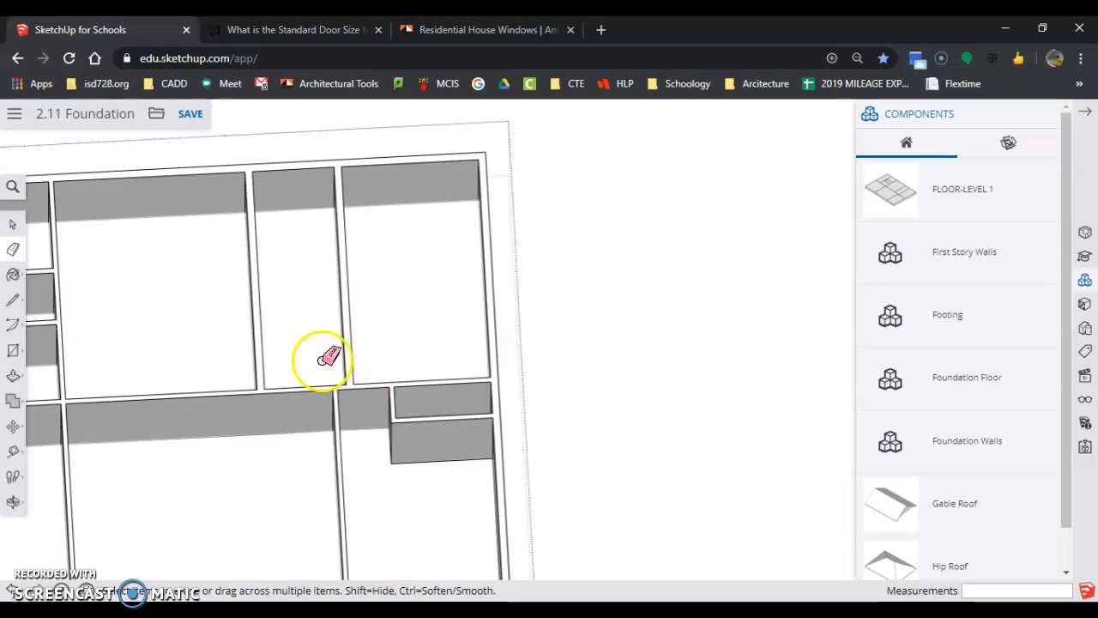
{"action": "scroll", "coordinate": [319, 160], "scroll_direction": "up", "scroll_amount": 3}
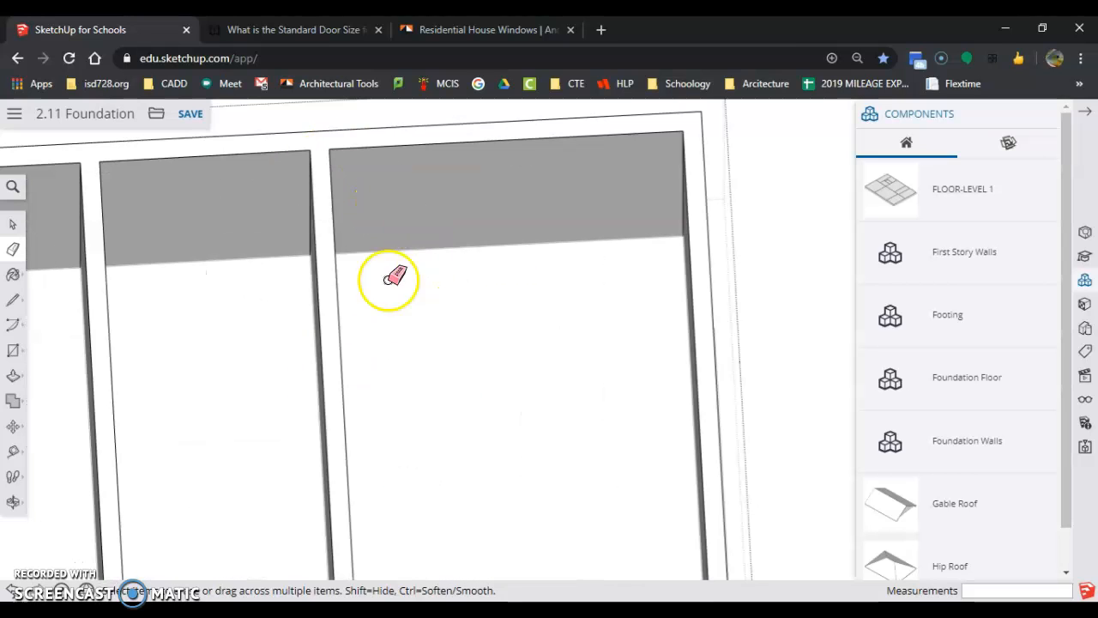
{"action": "left_click", "coordinate": [11, 224]}
{"action": "left_click", "coordinate": [373, 218]}
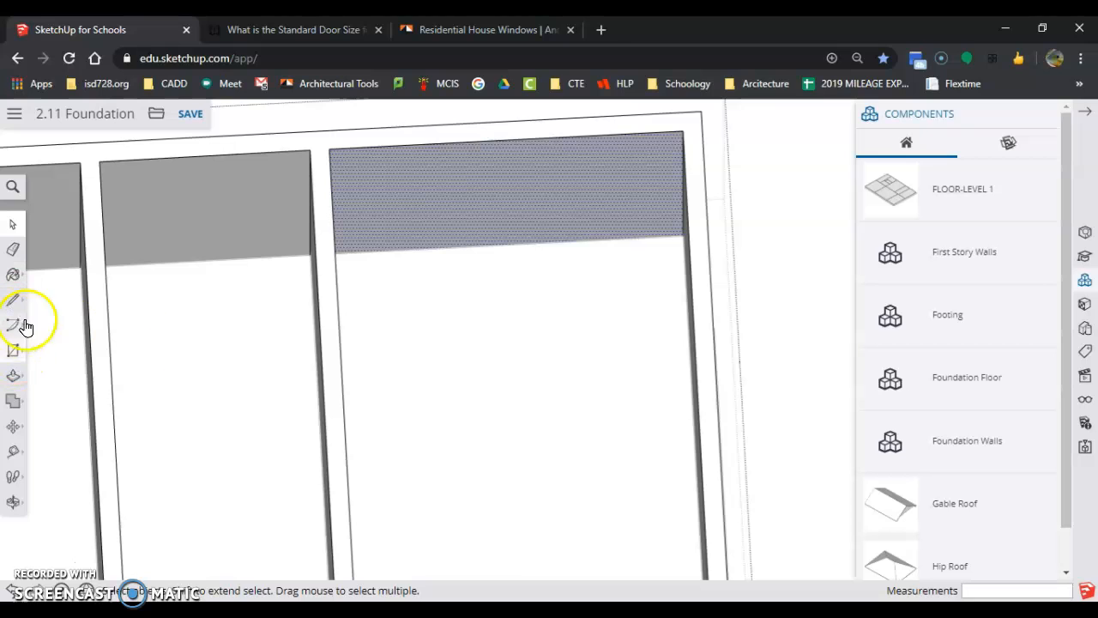
{"action": "left_click", "coordinate": [13, 450]}
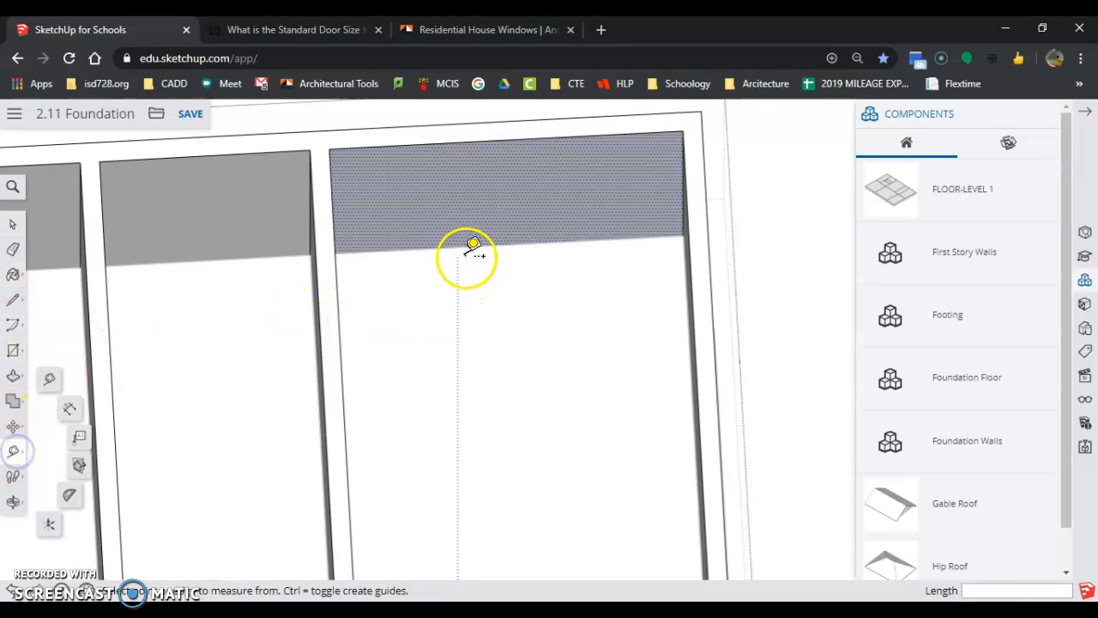
{"action": "left_click", "coordinate": [517, 242]}
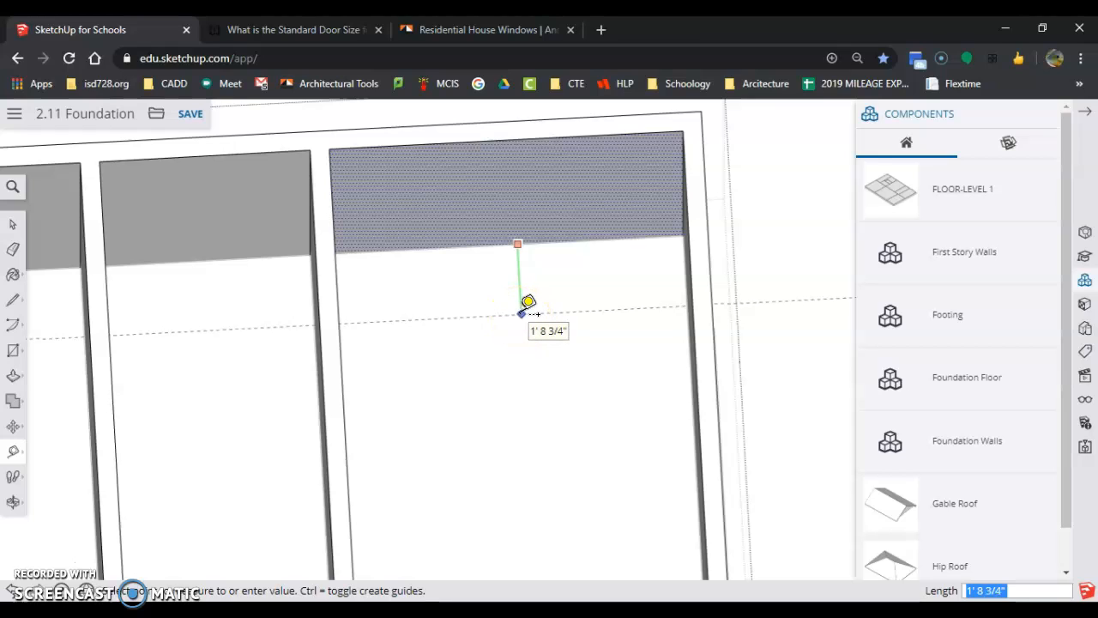
{"action": "left_click", "coordinate": [521, 313]}
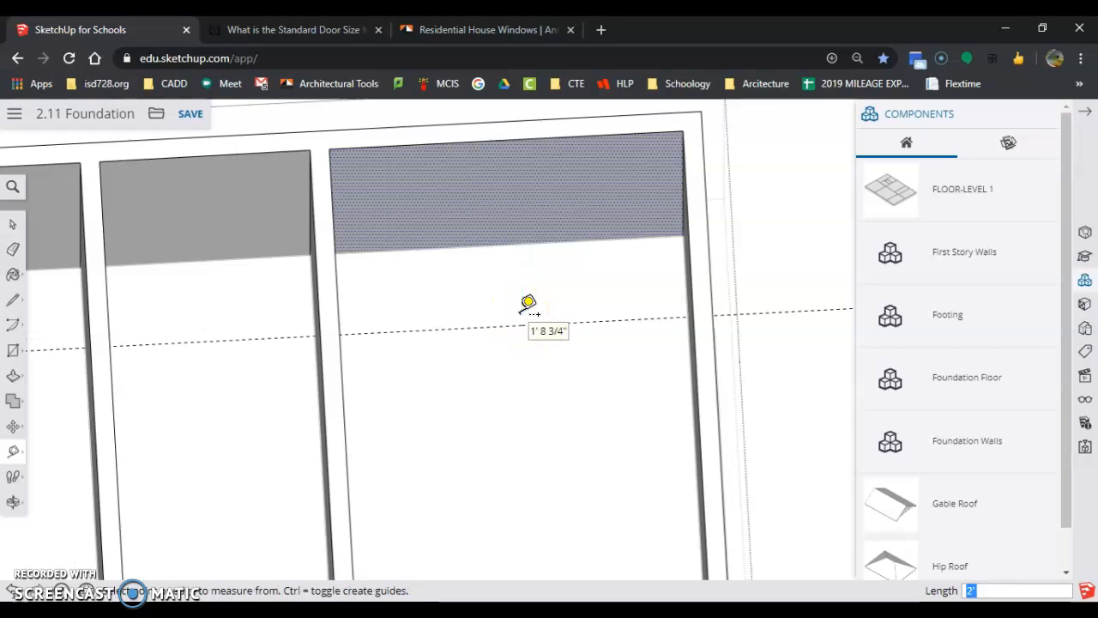
Step: Offset a second guide from the 2nd bedroom closet guide, away from the back wall, to mark the closet wall's thickness
{"action": "left_click", "coordinate": [512, 331]}
{"action": "left_click", "coordinate": [528, 354]}
{"action": "left_click", "coordinate": [566, 321]}
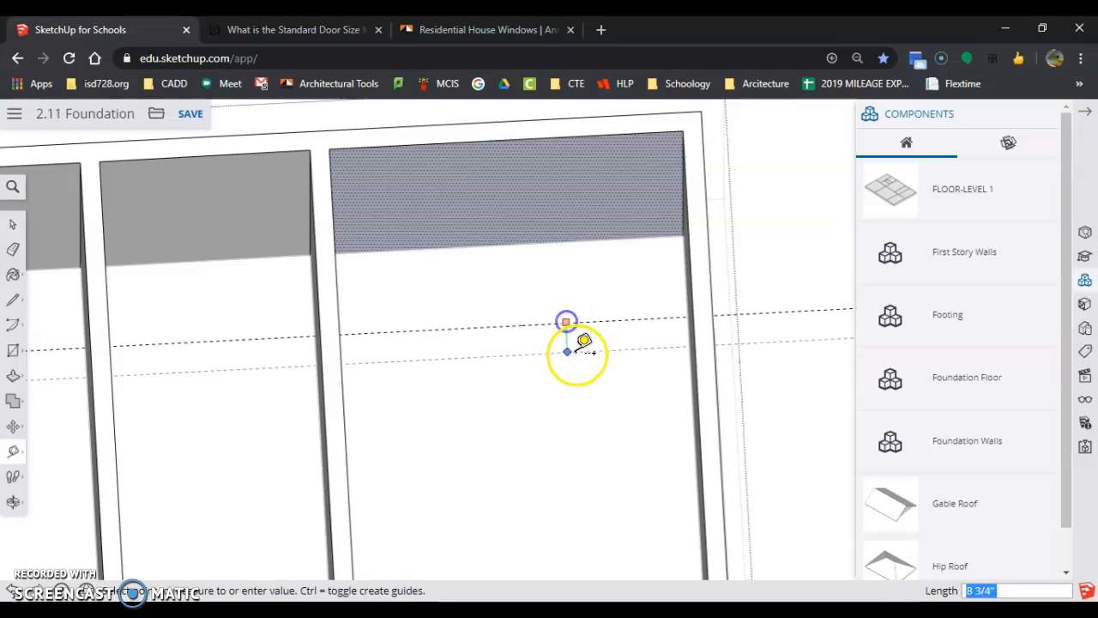
{"action": "key", "text": "Escape"}
Step: Draw a vertical 9' line up the 2nd bedroom's exterior side wall from where the guide nearer the back wall meets it
{"action": "middle_click_drag", "start_coordinate": [571, 392], "coordinate": [718, 346]}
{"action": "left_click", "coordinate": [13, 299]}
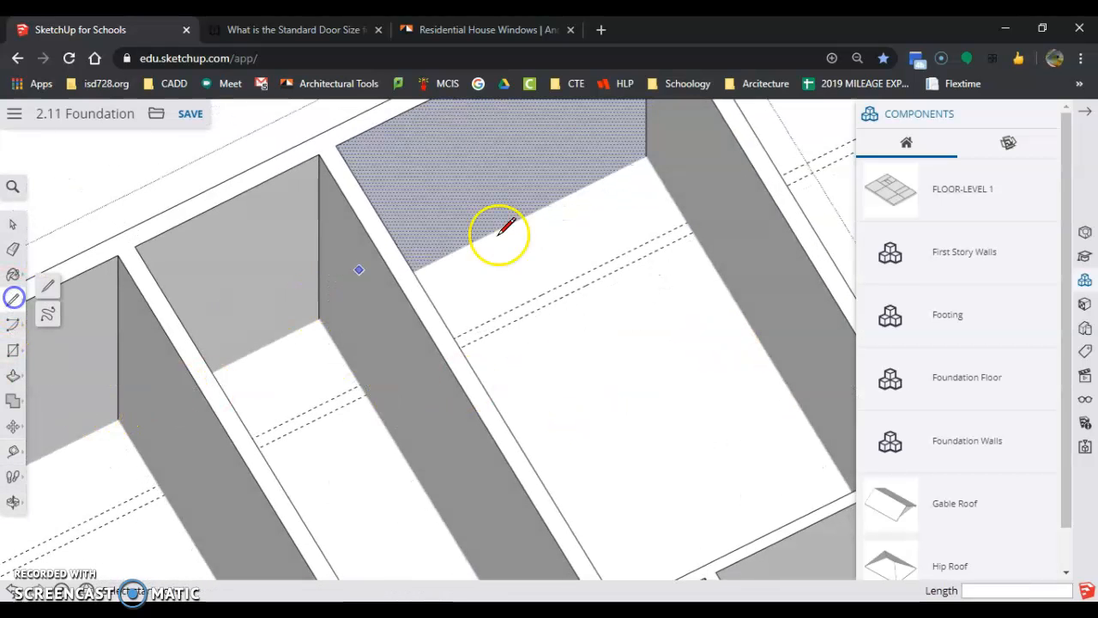
{"action": "left_click", "coordinate": [689, 221]}
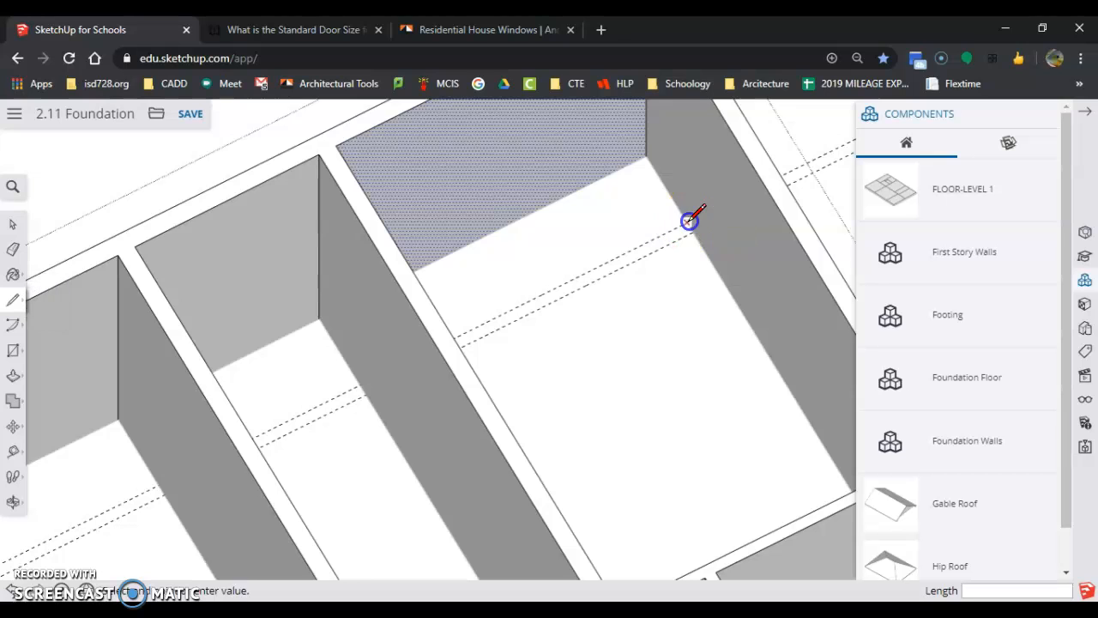
{"action": "scroll", "coordinate": [689, 220], "scroll_direction": "down", "scroll_amount": 4}
{"action": "left_click", "coordinate": [685, 138]}
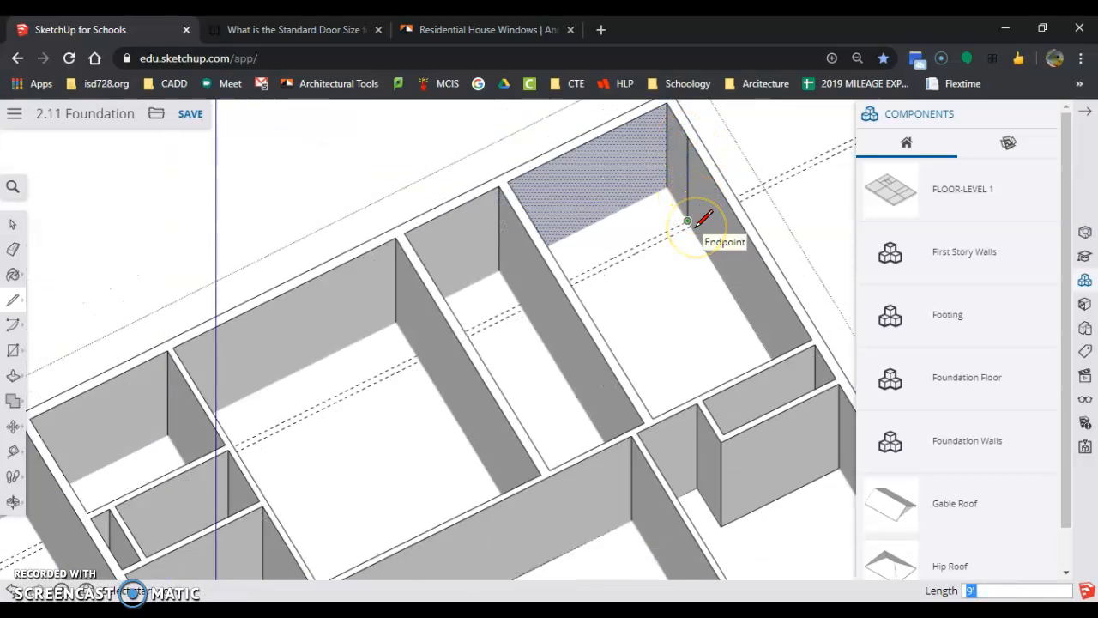
Step: Draw another vertical 9' line up the same exterior wall from where the guide farther from the back wall meets it
{"action": "scroll", "coordinate": [687, 222], "scroll_direction": "up", "scroll_amount": 3}
{"action": "scroll", "coordinate": [683, 229], "scroll_direction": "down", "scroll_amount": 3}
{"action": "left_click", "coordinate": [687, 227]}
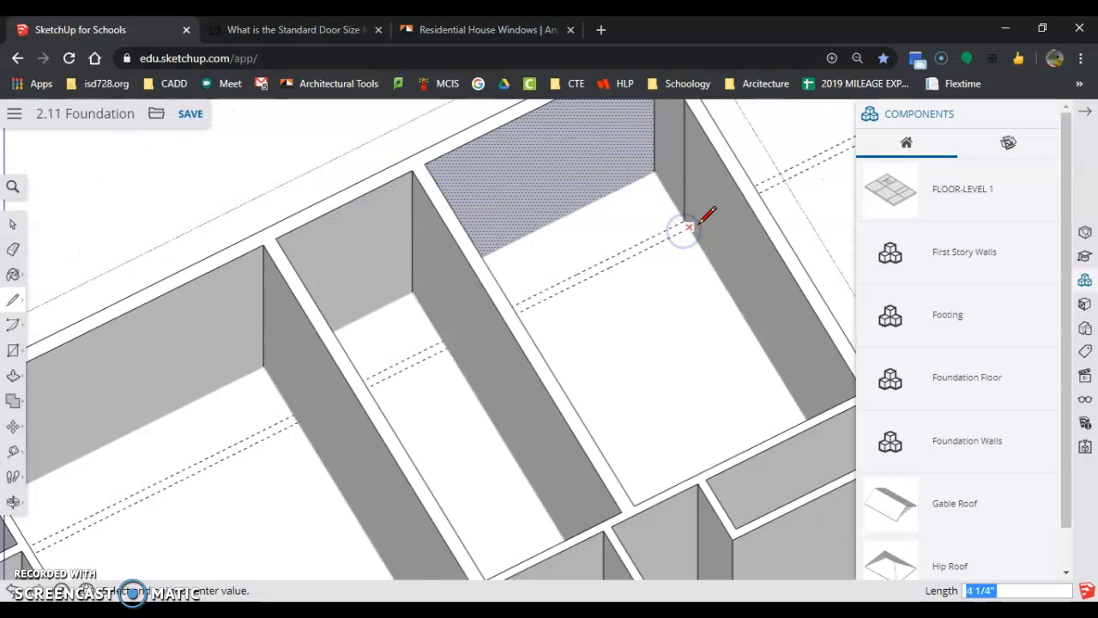
{"action": "scroll", "coordinate": [688, 201], "scroll_direction": "up", "scroll_amount": 3}
{"action": "scroll", "coordinate": [687, 194], "scroll_direction": "down", "scroll_amount": 3}
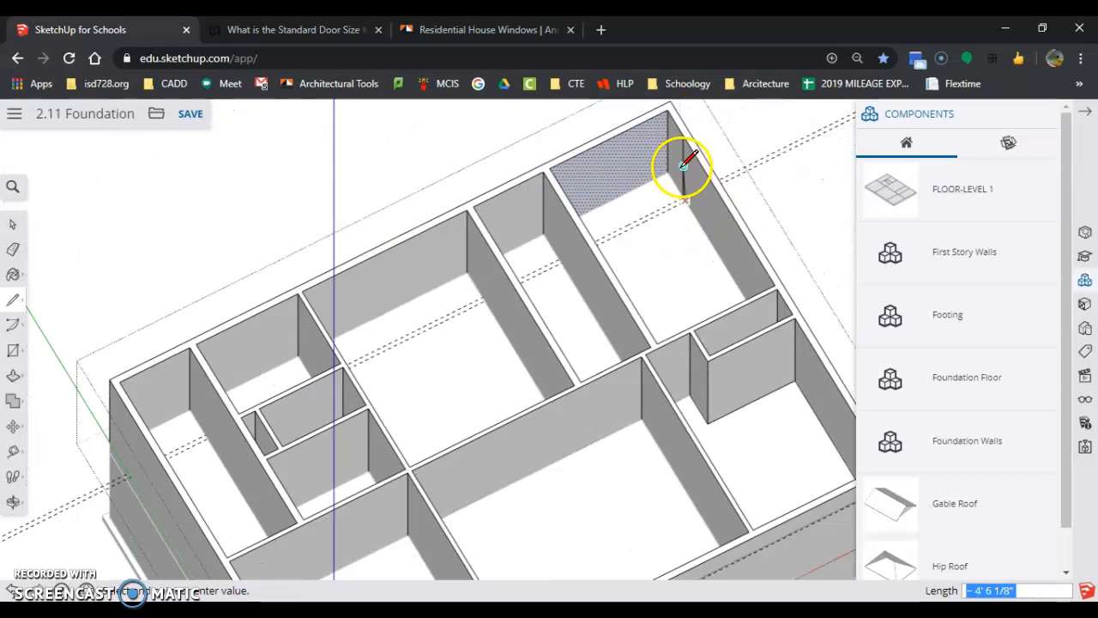
{"action": "scroll", "coordinate": [682, 120], "scroll_direction": "up", "scroll_amount": 3}
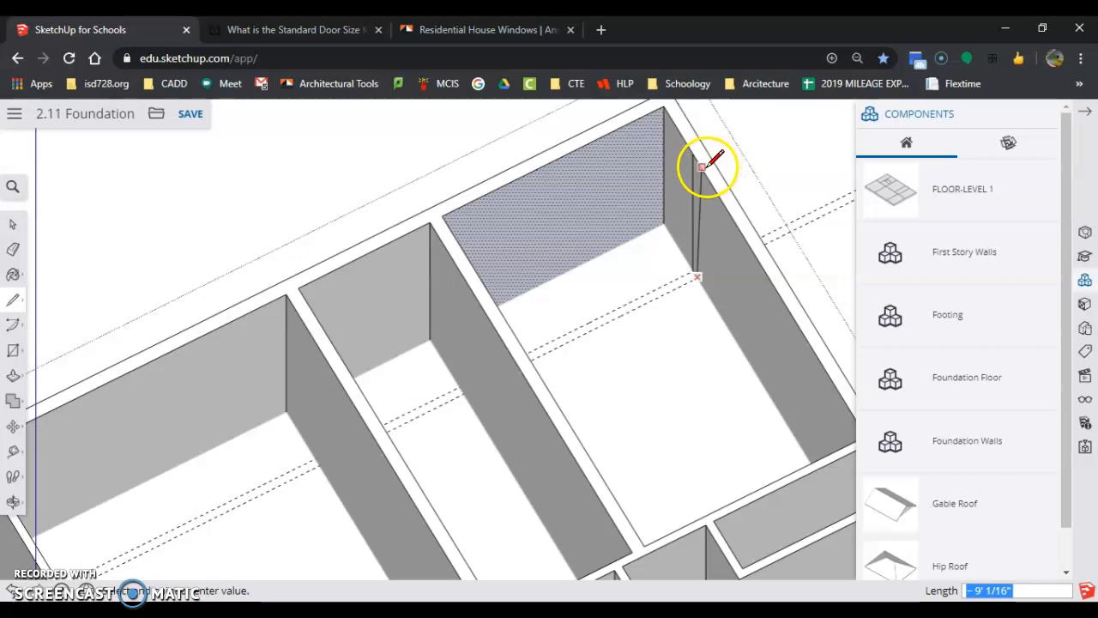
{"action": "scroll", "coordinate": [701, 165], "scroll_direction": "up", "scroll_amount": 3}
{"action": "left_click", "coordinate": [696, 151]}
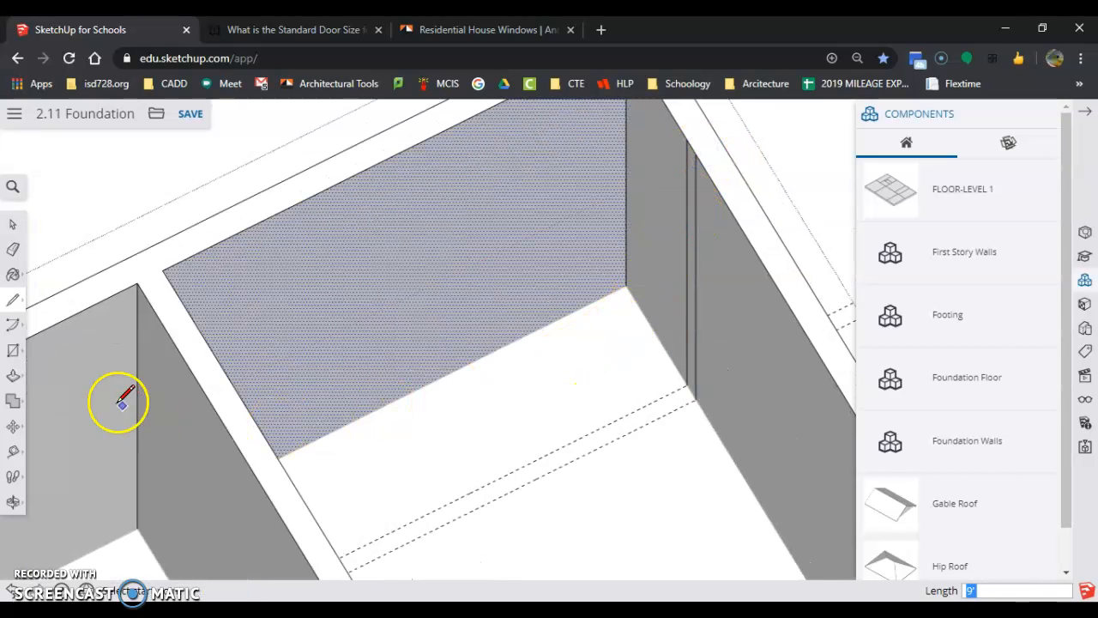
Step: Push/Pull the narrow strip between the vertical lines about 8' 4 13/16" across the 2nd bedroom to the opposite partition, forming the closet wall
{"action": "left_click", "coordinate": [14, 379]}
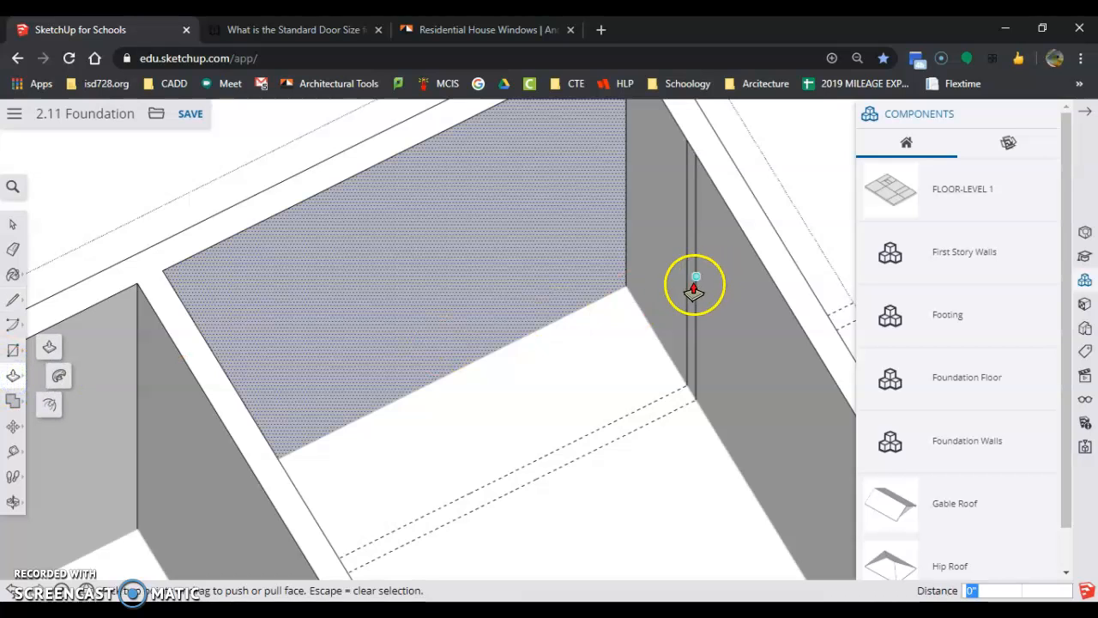
{"action": "scroll", "coordinate": [694, 289], "scroll_direction": "up", "scroll_amount": 5}
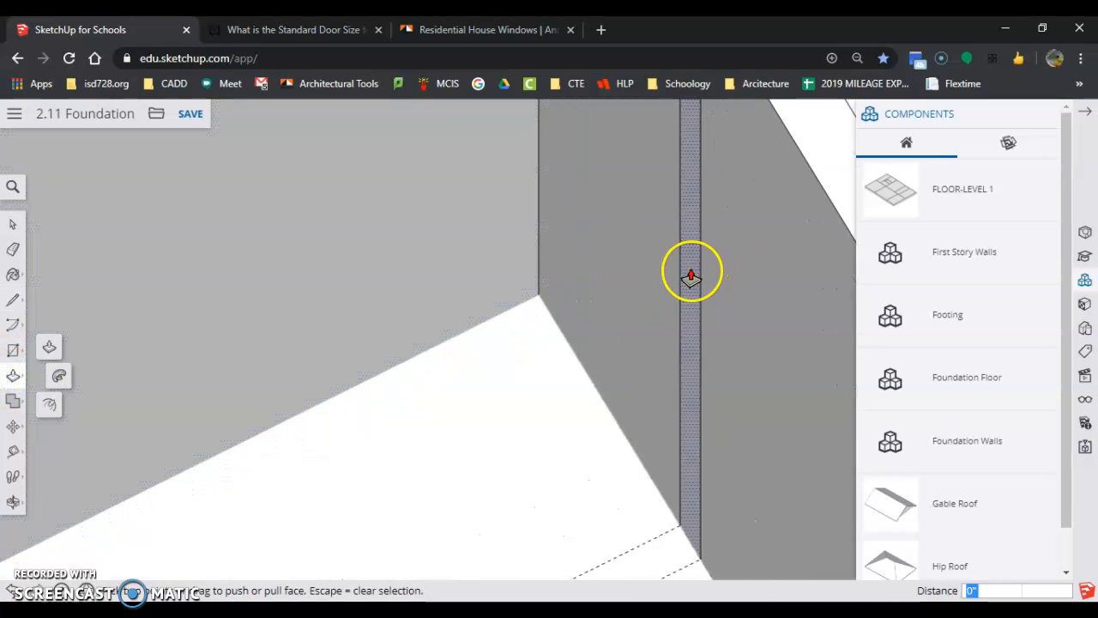
{"action": "scroll", "coordinate": [691, 277], "scroll_direction": "down", "scroll_amount": 5}
{"action": "left_click_drag", "start_coordinate": [690, 277], "coordinate": [163, 390]}
{"action": "scroll", "coordinate": [281, 409], "scroll_direction": "down", "scroll_amount": 1}
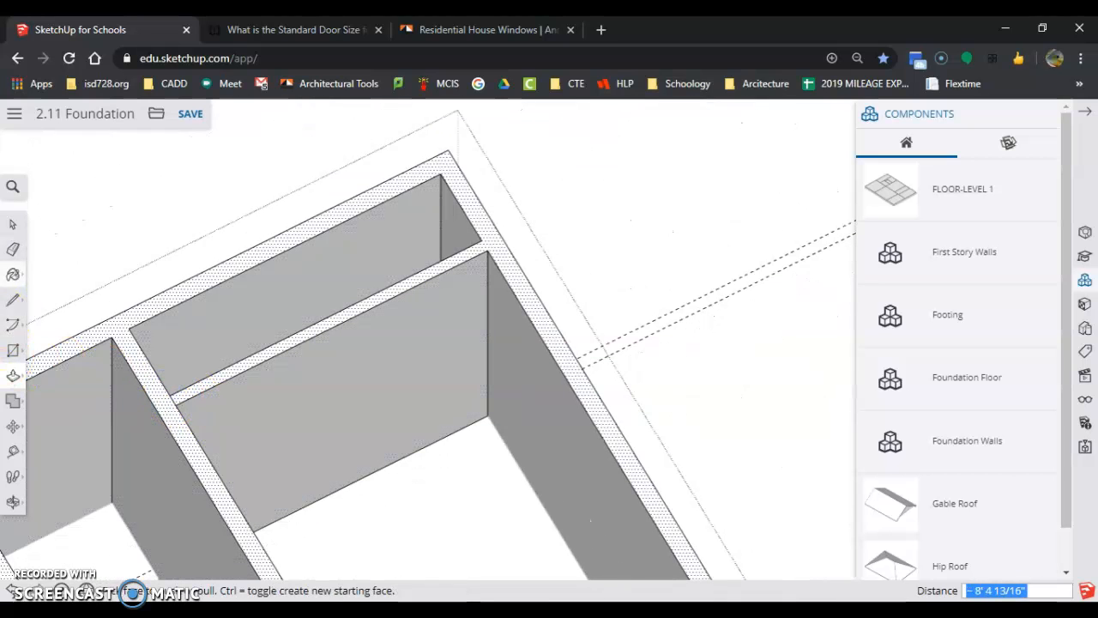
Step: Erase the two construction guides used for the 2nd bedroom closet wall
{"action": "left_click", "coordinate": [22, 271]}
{"action": "left_click", "coordinate": [10, 249]}
{"action": "scroll", "coordinate": [203, 387], "scroll_direction": "up", "scroll_amount": 5}
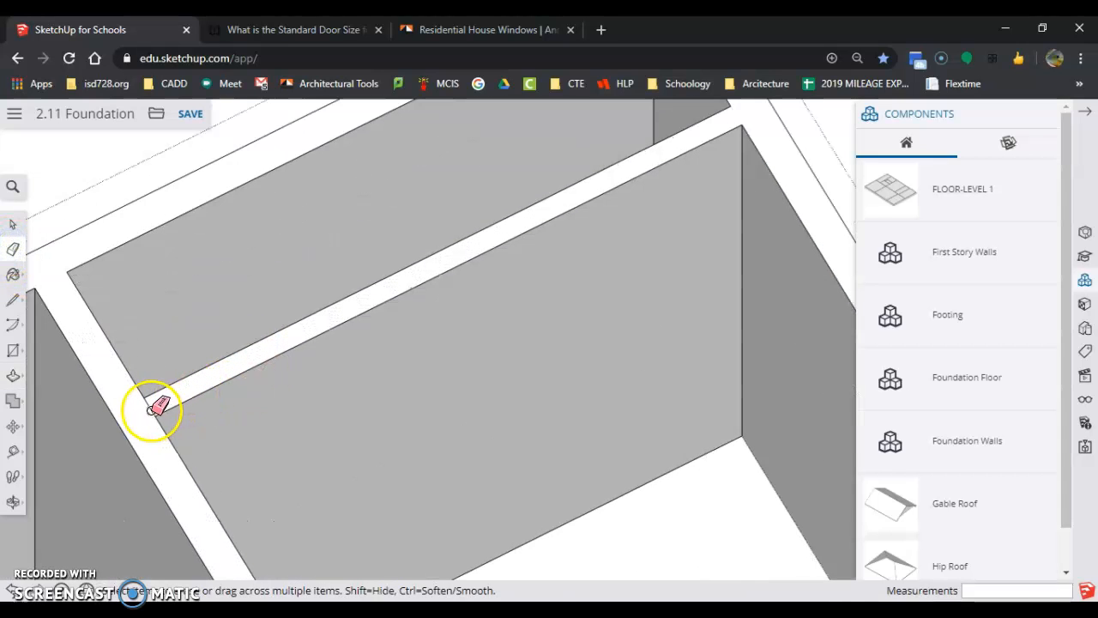
{"action": "scroll", "coordinate": [188, 394], "scroll_direction": "down", "scroll_amount": 6}
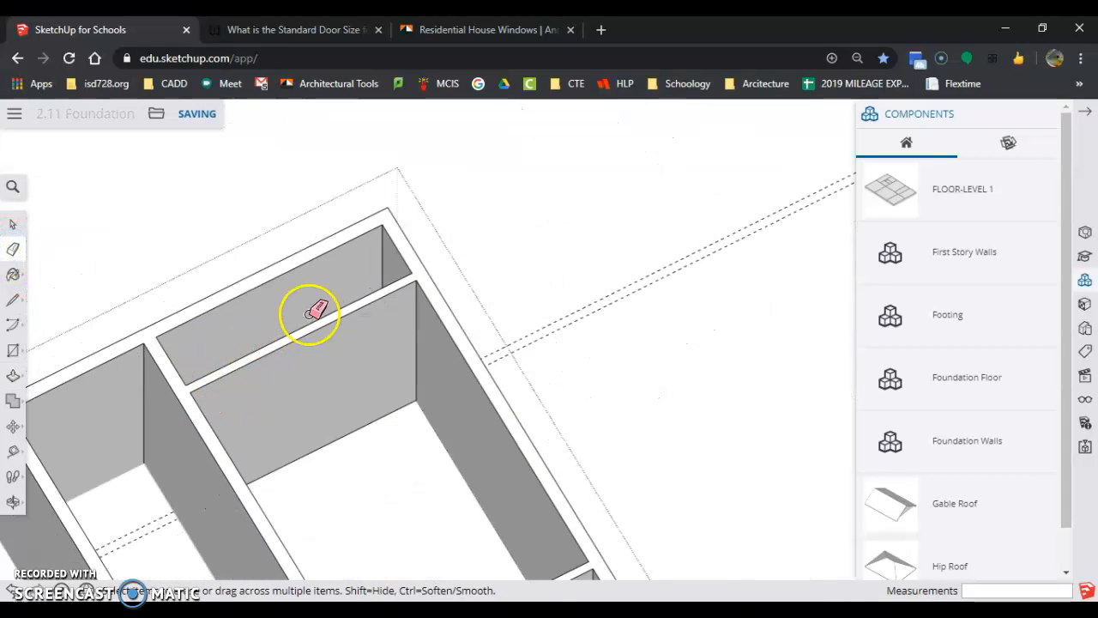
{"action": "scroll", "coordinate": [395, 543], "scroll_direction": "up", "scroll_amount": 3}
{"action": "scroll", "coordinate": [347, 478], "scroll_direction": "down", "scroll_amount": 3}
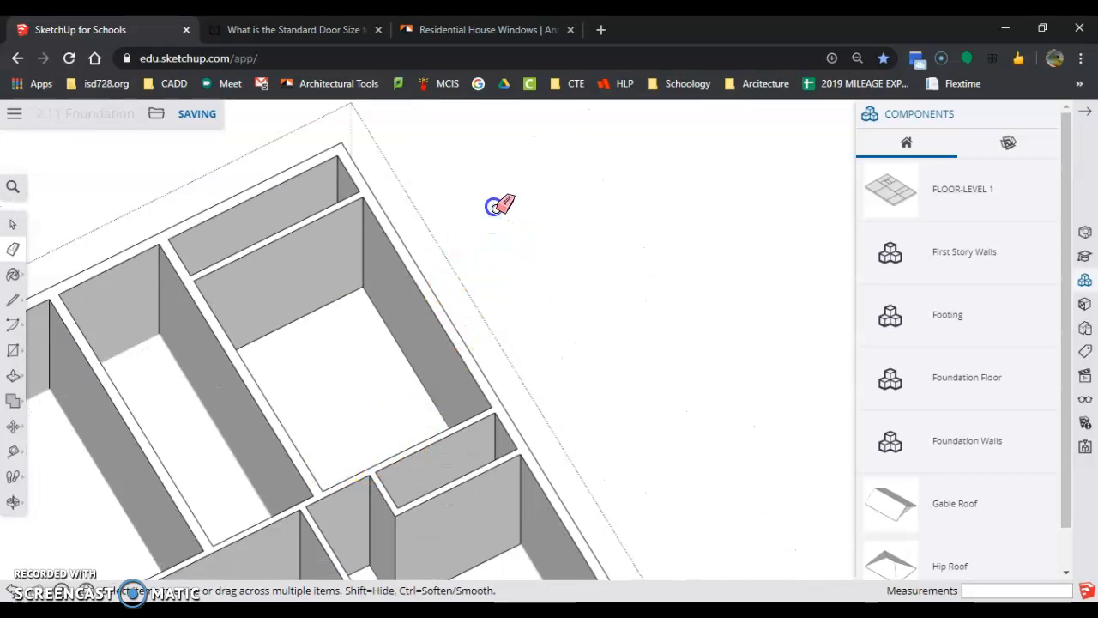
Step: Check the room layout on the floor plan image in Photos, and return to SketchUp to examine the bathroom area beside the 2nd bedroom
{"action": "key", "text": "alt+Tab"}
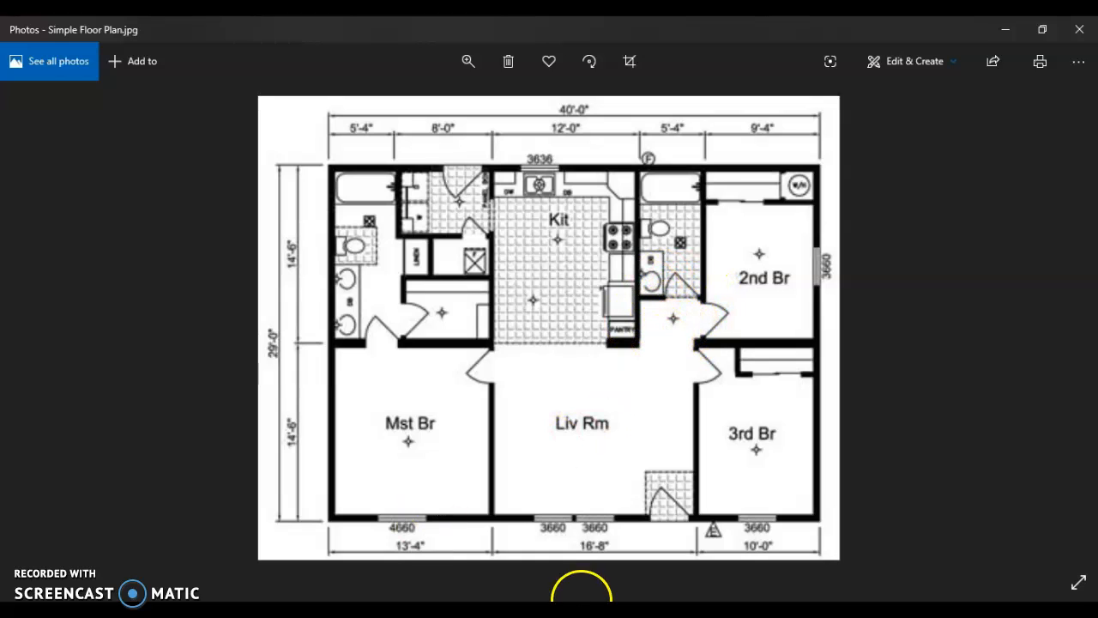
{"action": "key", "text": "alt+Tab"}
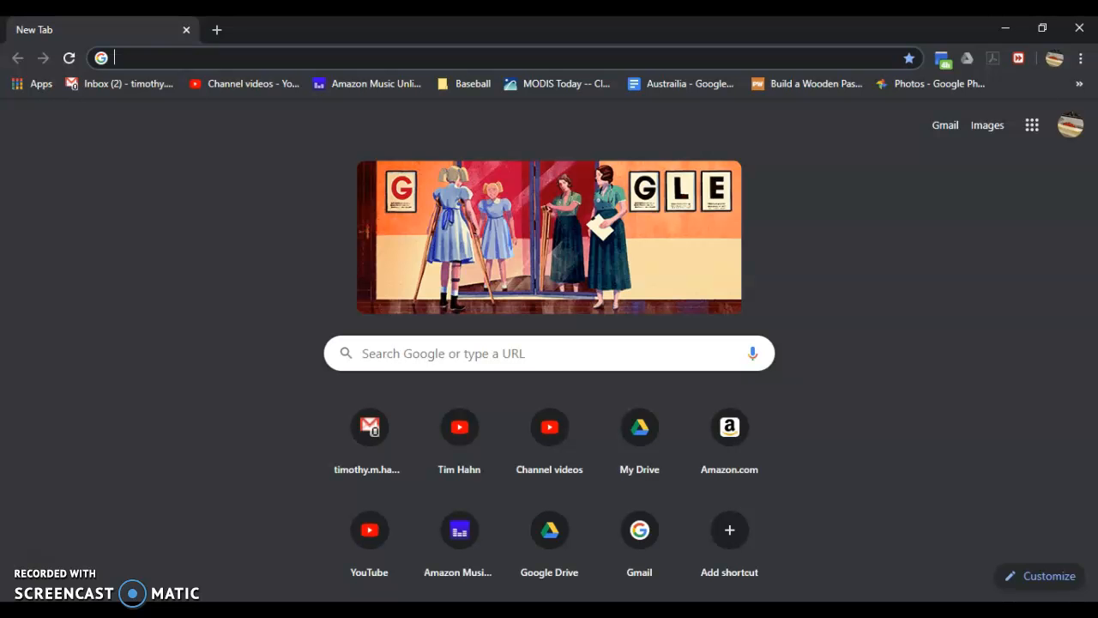
{"action": "key", "text": "alt+Tab"}
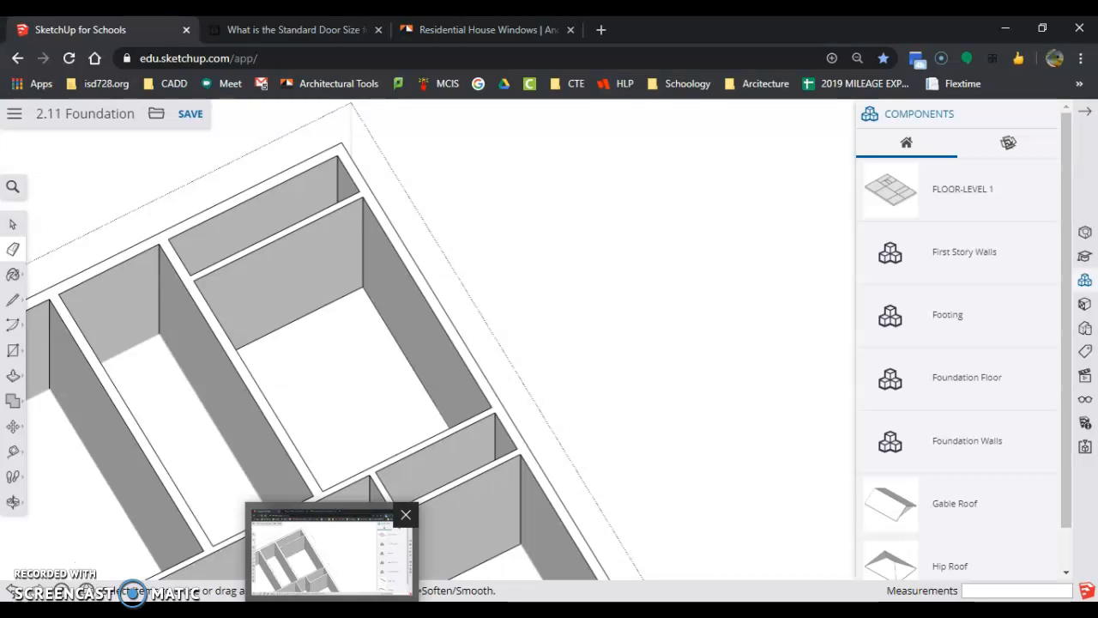
{"action": "scroll", "coordinate": [342, 374], "scroll_direction": "down", "scroll_amount": 3}
{"action": "scroll", "coordinate": [288, 385], "scroll_direction": "up", "scroll_amount": 5}
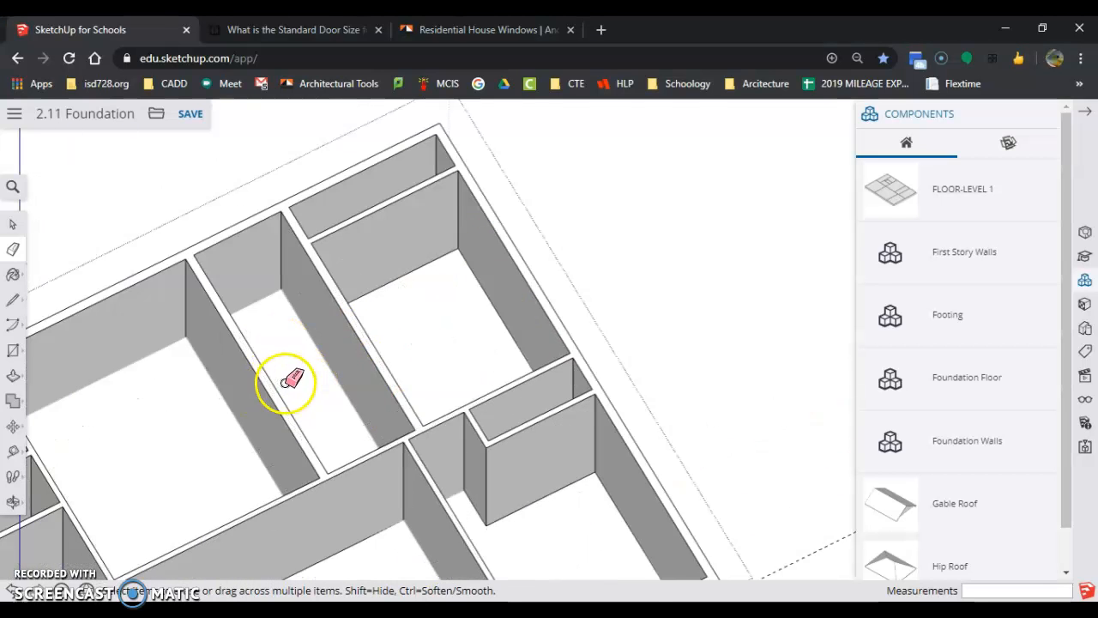
{"action": "middle_click_drag", "start_coordinate": [468, 503], "coordinate": [740, 537]}
{"action": "scroll", "coordinate": [564, 357], "scroll_direction": "down", "scroll_amount": 4}
{"action": "scroll", "coordinate": [664, 367], "scroll_direction": "up", "scroll_amount": 1}
{"action": "scroll", "coordinate": [308, 310], "scroll_direction": "down", "scroll_amount": 3}
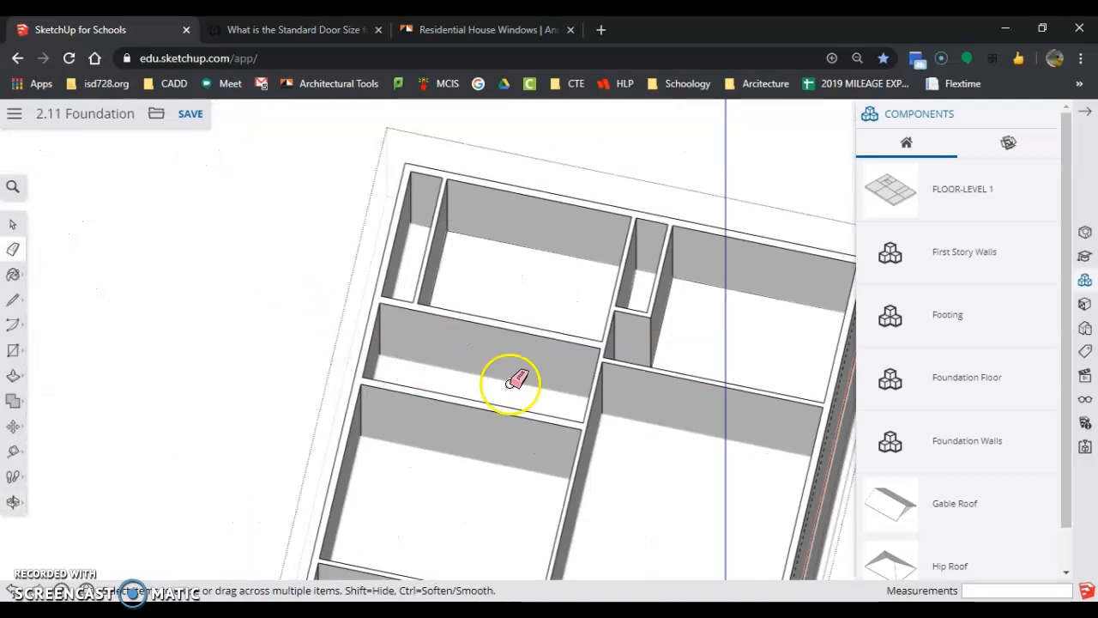
{"action": "scroll", "coordinate": [581, 376], "scroll_direction": "up", "scroll_amount": 5}
{"action": "middle_click_drag", "start_coordinate": [576, 377], "coordinate": [684, 386]}
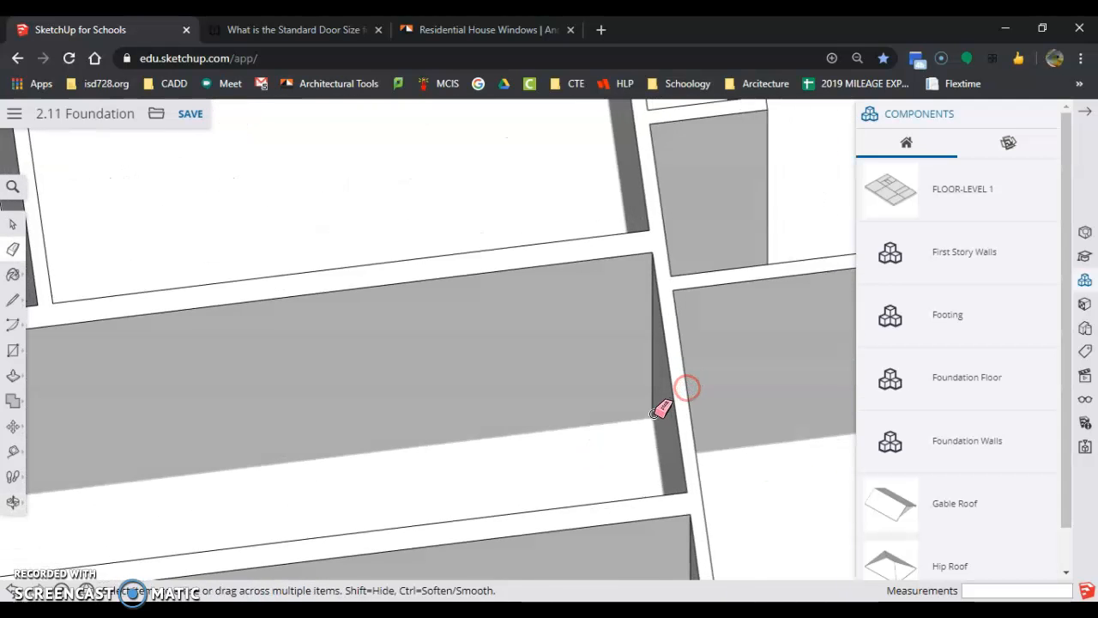
Step: Draw a line across the wall top at each end of the section separating the bathroom and hall area from the living room
{"action": "scroll", "coordinate": [568, 359], "scroll_direction": "down", "scroll_amount": 4}
{"action": "mouse_move", "coordinate": [568, 359]}
{"action": "middle_mouse_down"}
{"action": "mouse_move", "coordinate": [590, 424]}
{"action": "mouse_move", "coordinate": [662, 470]}
{"action": "middle_mouse_up"}
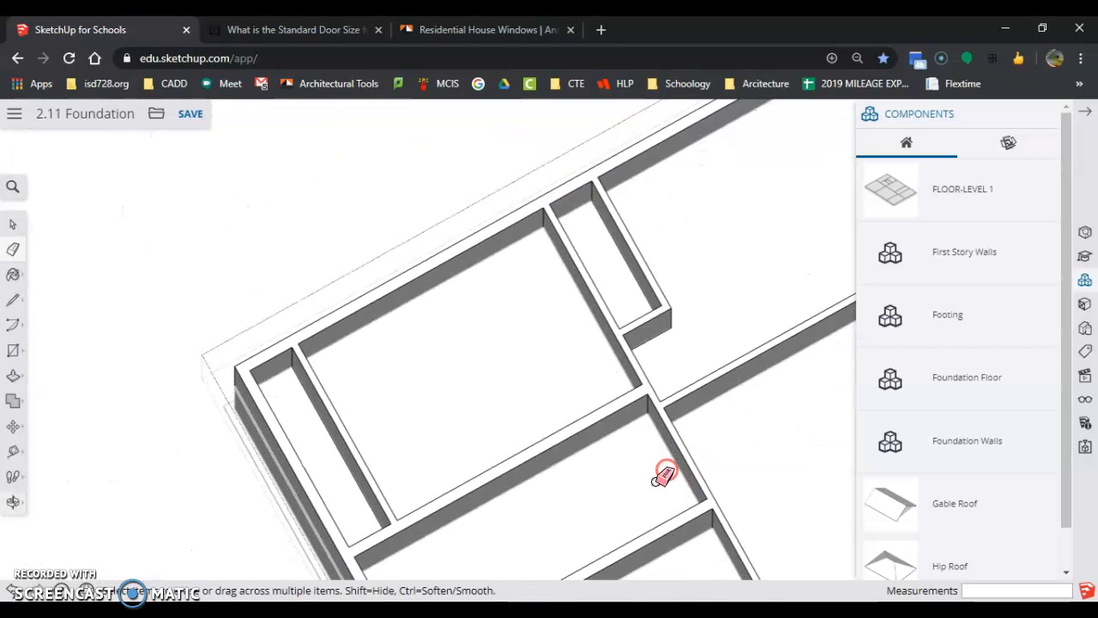
{"action": "scroll", "coordinate": [660, 463], "scroll_direction": "up", "scroll_amount": 3}
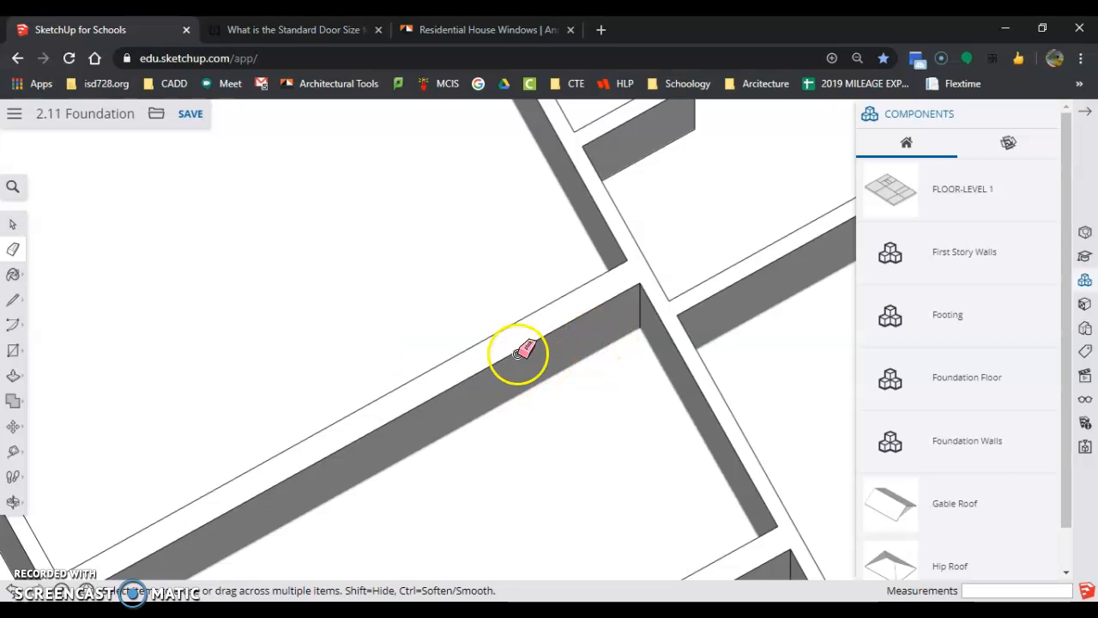
{"action": "scroll", "coordinate": [540, 343], "scroll_direction": "down", "scroll_amount": 2}
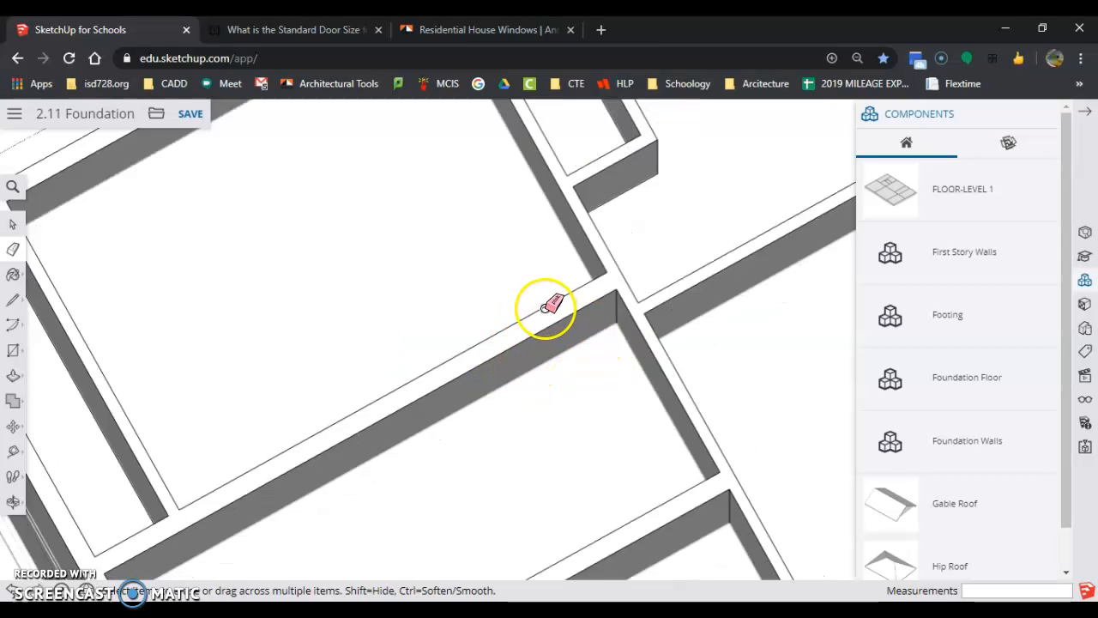
{"action": "scroll", "coordinate": [626, 335], "scroll_direction": "up", "scroll_amount": 3}
{"action": "scroll", "coordinate": [652, 335], "scroll_direction": "down", "scroll_amount": 1}
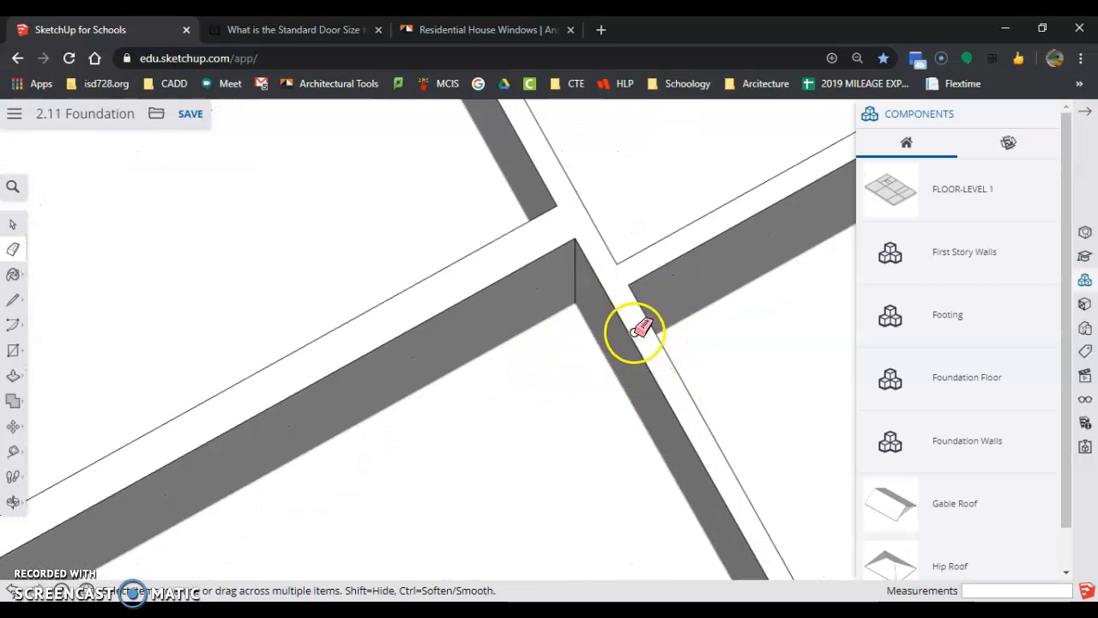
{"action": "scroll", "coordinate": [650, 404], "scroll_direction": "down", "scroll_amount": 2}
{"action": "scroll", "coordinate": [645, 311], "scroll_direction": "up", "scroll_amount": 2}
{"action": "left_click", "coordinate": [13, 302]}
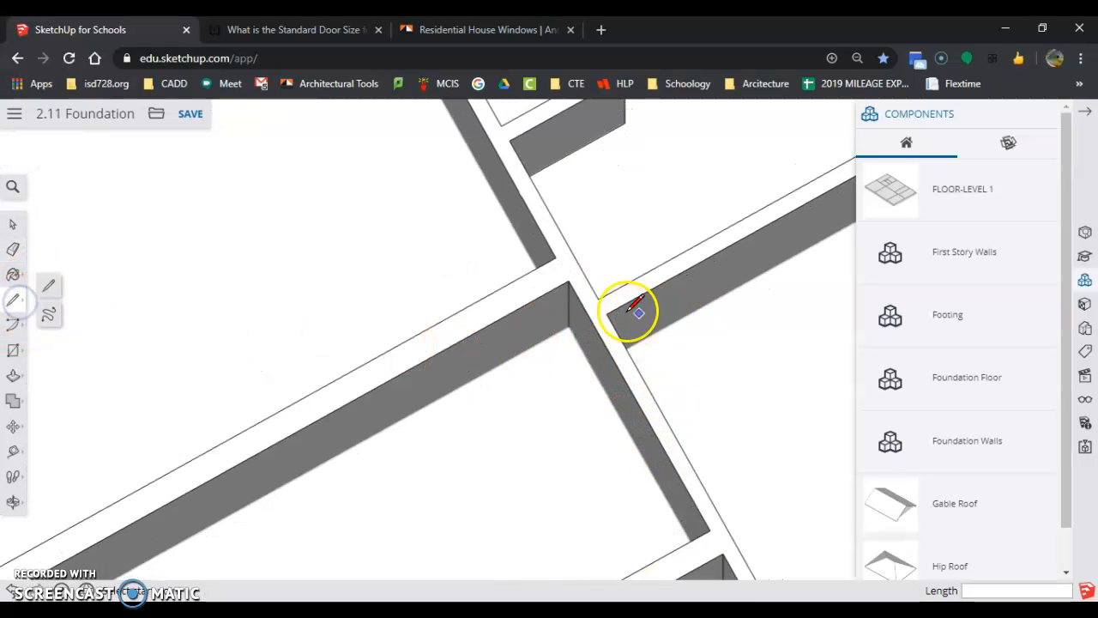
{"action": "left_click", "coordinate": [594, 318]}
{"action": "scroll", "coordinate": [650, 384], "scroll_direction": "down", "scroll_amount": 1}
{"action": "left_click", "coordinate": [663, 409]}
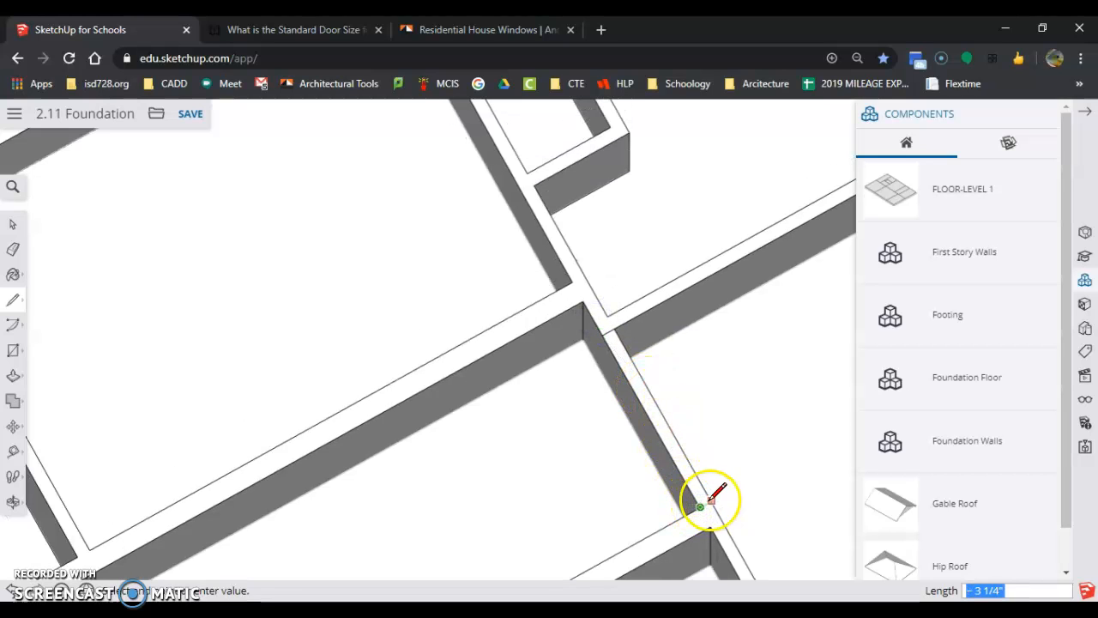
Step: Push/Pull the top face of the marked wall section down 9' to open the hall to the living room
{"action": "scroll", "coordinate": [566, 512], "scroll_direction": "up", "scroll_amount": 5}
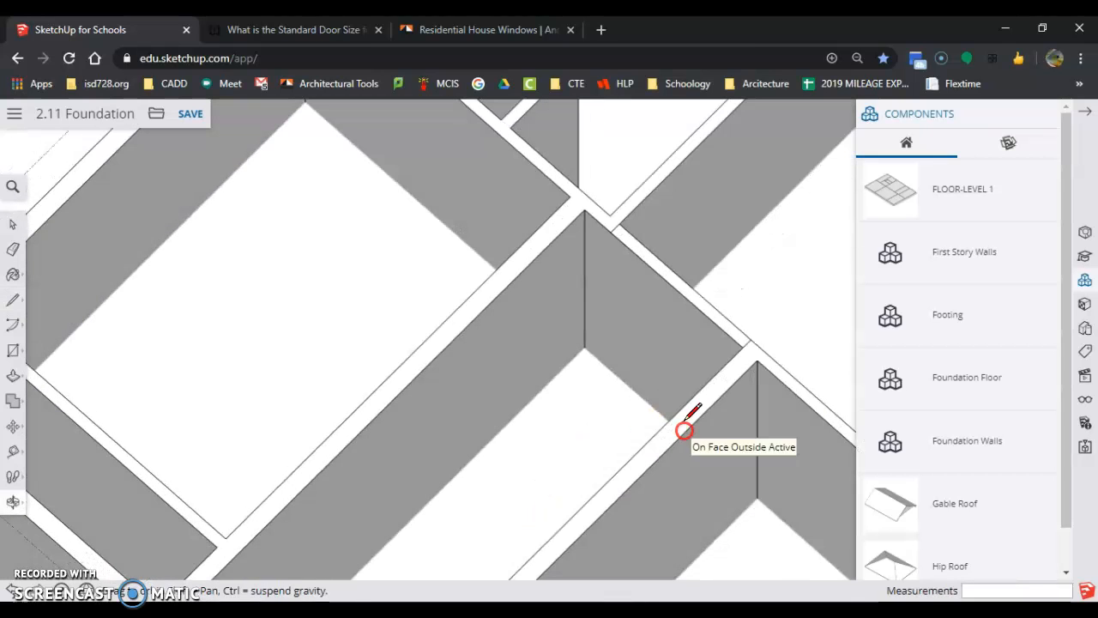
{"action": "left_click", "coordinate": [13, 375]}
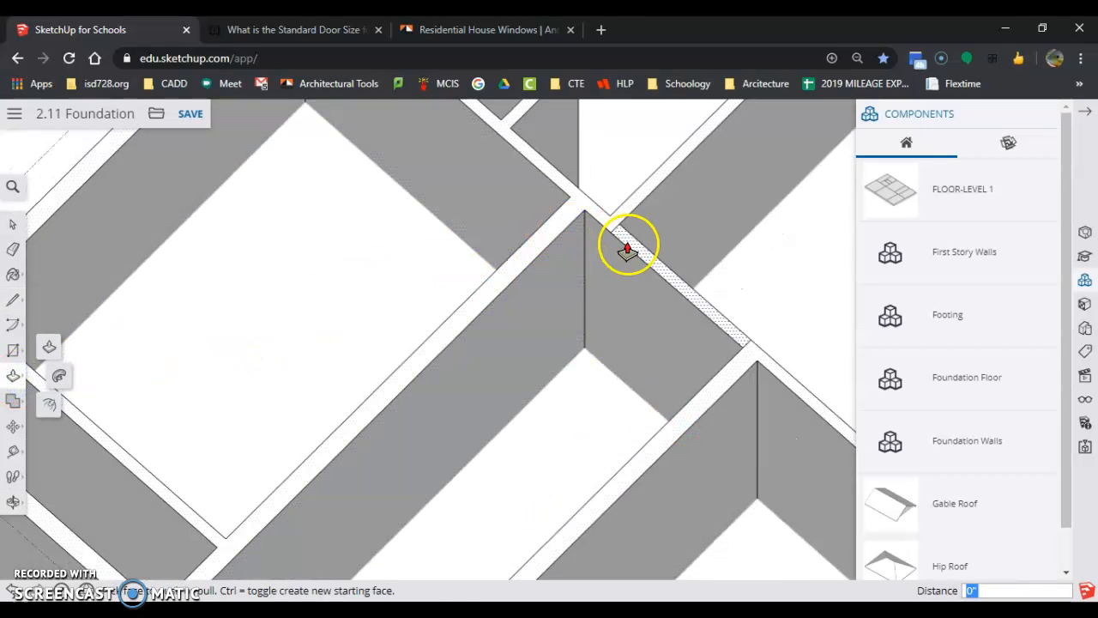
{"action": "left_click_drag", "start_coordinate": [629, 249], "coordinate": [624, 388]}
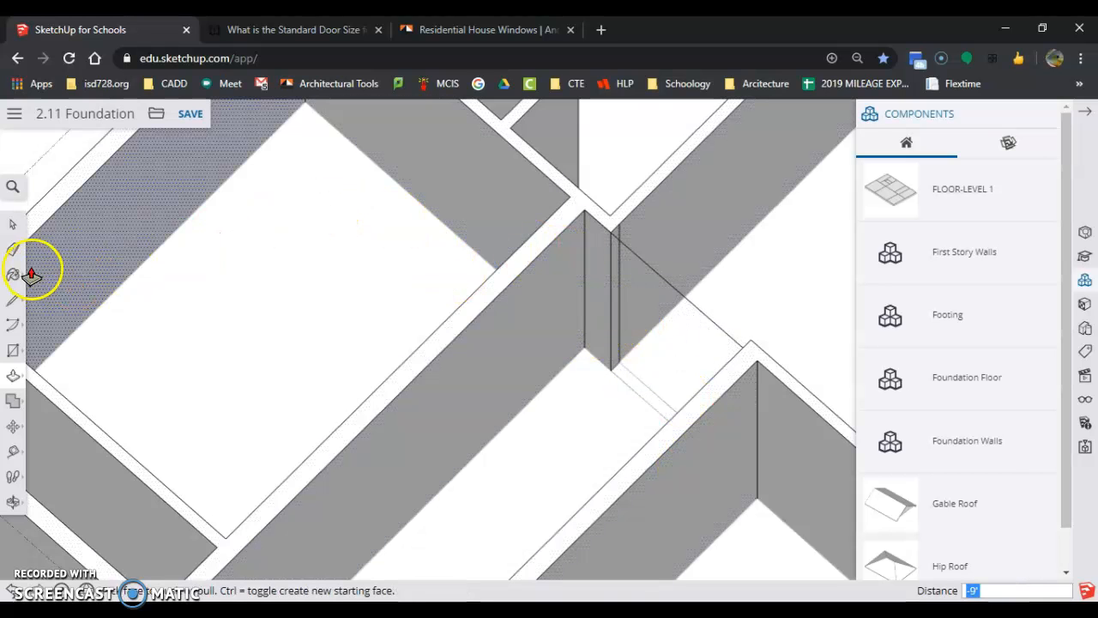
Step: Erase the leftover edges of the removed wall section around the hall opening
{"action": "left_click", "coordinate": [10, 249]}
{"action": "left_click", "coordinate": [618, 269]}
{"action": "middle_click_drag", "start_coordinate": [785, 360], "coordinate": [877, 380]}
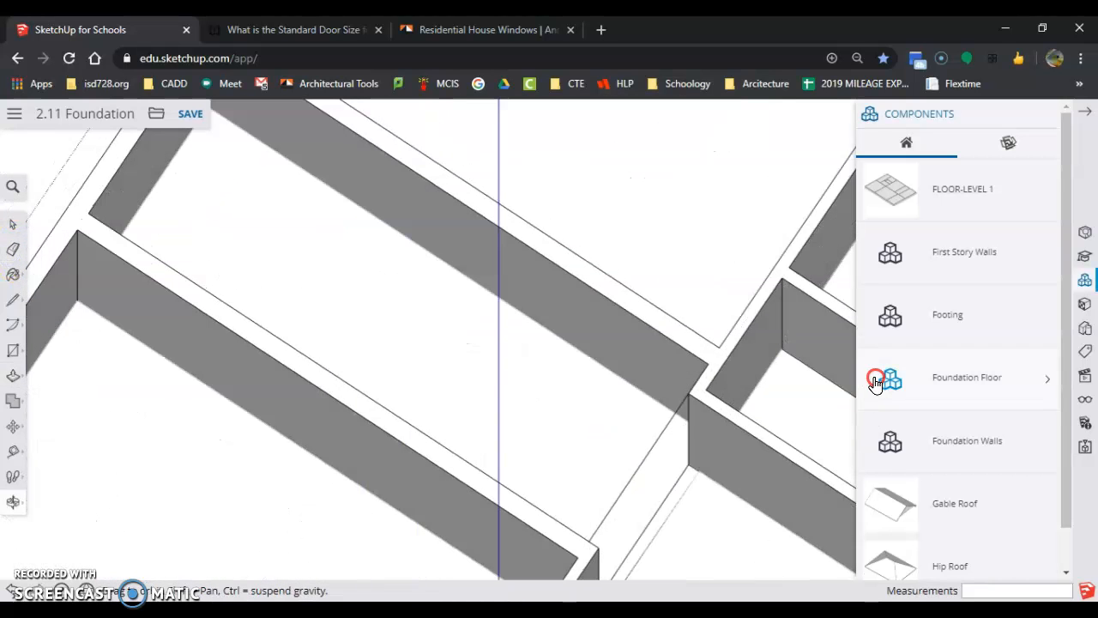
{"action": "scroll", "coordinate": [694, 417], "scroll_direction": "up", "scroll_amount": 3}
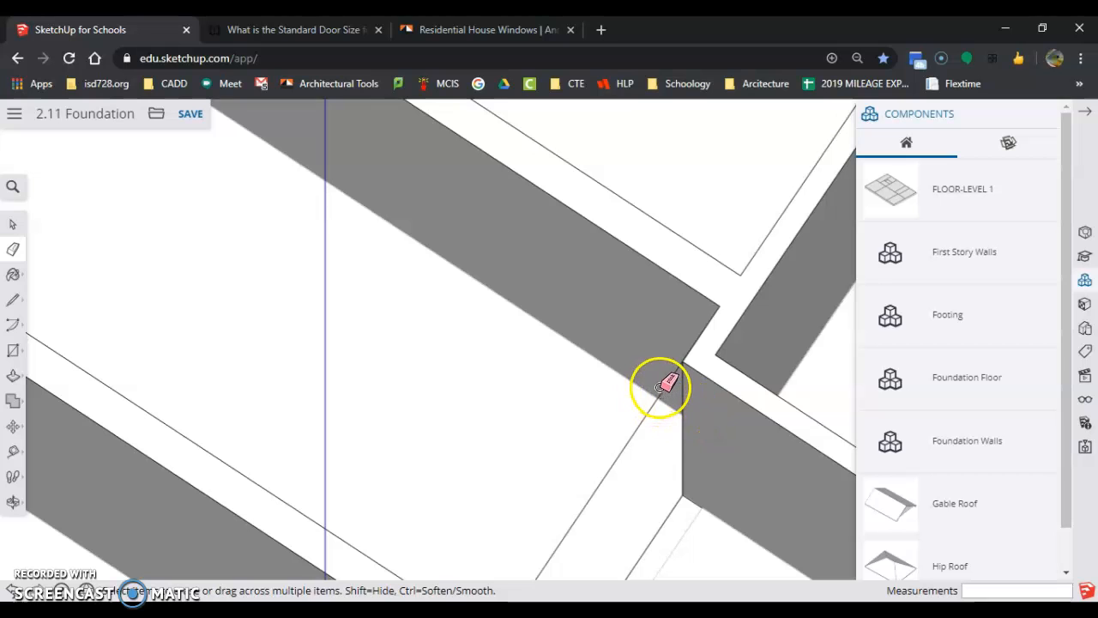
{"action": "mouse_move", "coordinate": [679, 380]}
{"action": "middle_mouse_down"}
{"action": "mouse_move", "coordinate": [726, 404]}
{"action": "mouse_move", "coordinate": [885, 375]}
{"action": "mouse_move", "coordinate": [754, 383]}
{"action": "mouse_move", "coordinate": [875, 362]}
{"action": "mouse_move", "coordinate": [718, 385]}
{"action": "mouse_move", "coordinate": [553, 377]}
{"action": "middle_mouse_up"}
{"action": "key", "text": "e"}
{"action": "scroll", "coordinate": [480, 302], "scroll_direction": "down", "scroll_amount": 8}
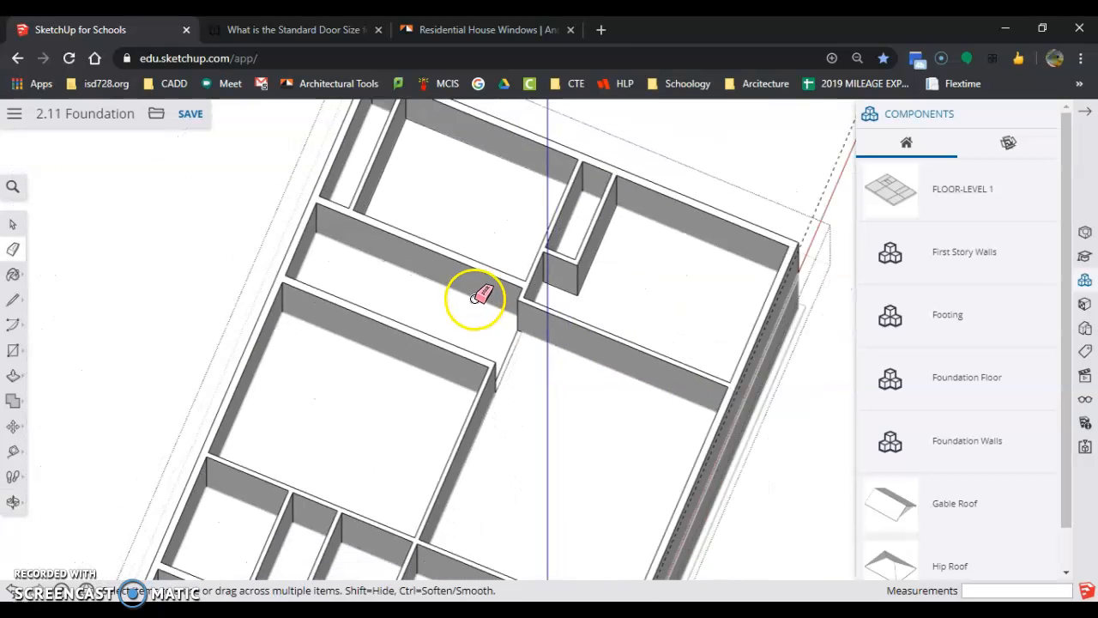
{"action": "scroll", "coordinate": [532, 352], "scroll_direction": "up", "scroll_amount": 3}
{"action": "mouse_move", "coordinate": [520, 368]}
{"action": "middle_mouse_down"}
{"action": "mouse_move", "coordinate": [492, 421]}
{"action": "mouse_move", "coordinate": [368, 383]}
{"action": "mouse_move", "coordinate": [331, 359]}
{"action": "middle_mouse_up"}
{"action": "scroll", "coordinate": [422, 367], "scroll_direction": "down", "scroll_amount": 5}
{"action": "scroll", "coordinate": [398, 321], "scroll_direction": "up", "scroll_amount": 3}
{"action": "scroll", "coordinate": [506, 419], "scroll_direction": "down", "scroll_amount": 1}
{"action": "scroll", "coordinate": [425, 247], "scroll_direction": "up", "scroll_amount": 4}
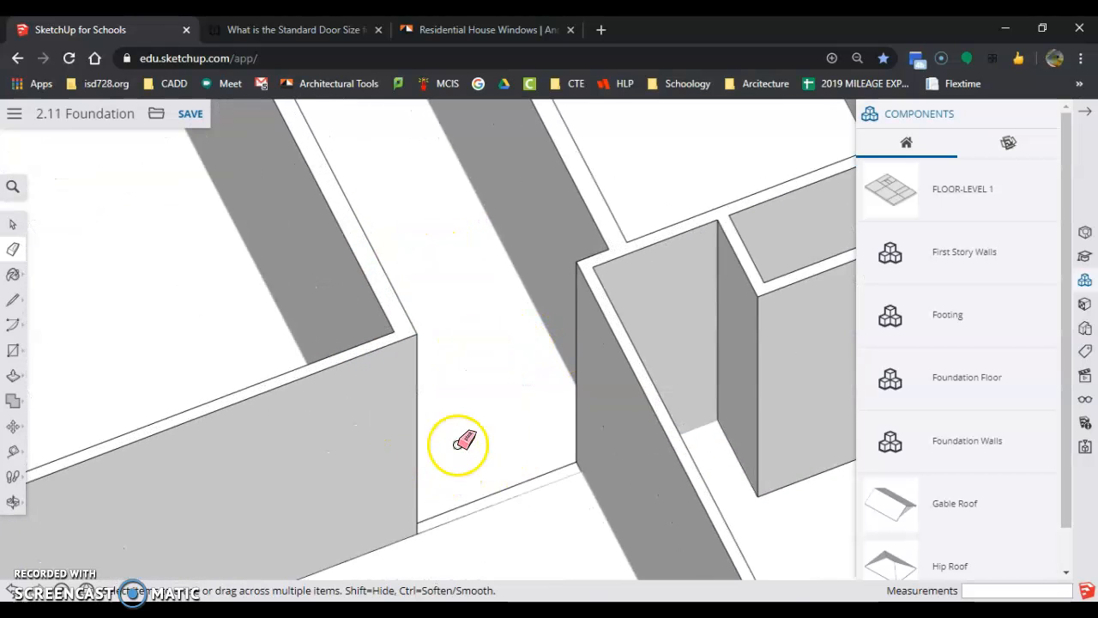
Step: Place a guide 3" into the hall from the opening's edge, and a second guide 3' beyond it
{"action": "middle_click_drag", "start_coordinate": [532, 444], "coordinate": [987, 496]}
{"action": "middle_click_drag", "start_coordinate": [537, 401], "coordinate": [762, 483]}
{"action": "scroll", "coordinate": [669, 373], "scroll_direction": "down", "scroll_amount": 3}
{"action": "scroll", "coordinate": [804, 466], "scroll_direction": "up", "scroll_amount": 5}
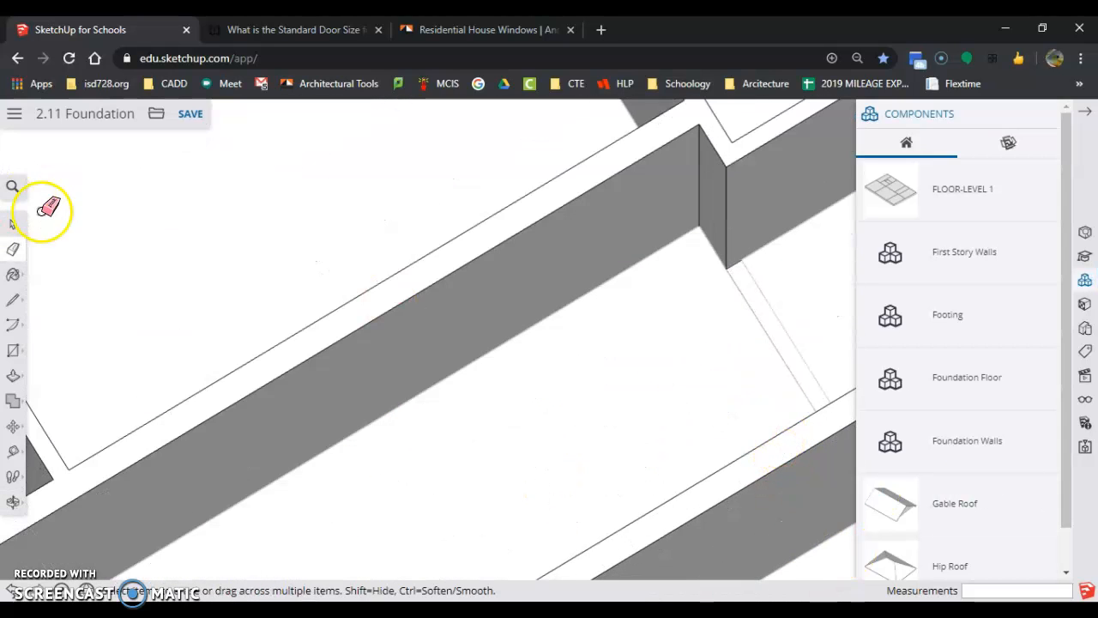
{"action": "left_click", "coordinate": [9, 453]}
{"action": "left_click", "coordinate": [721, 254]}
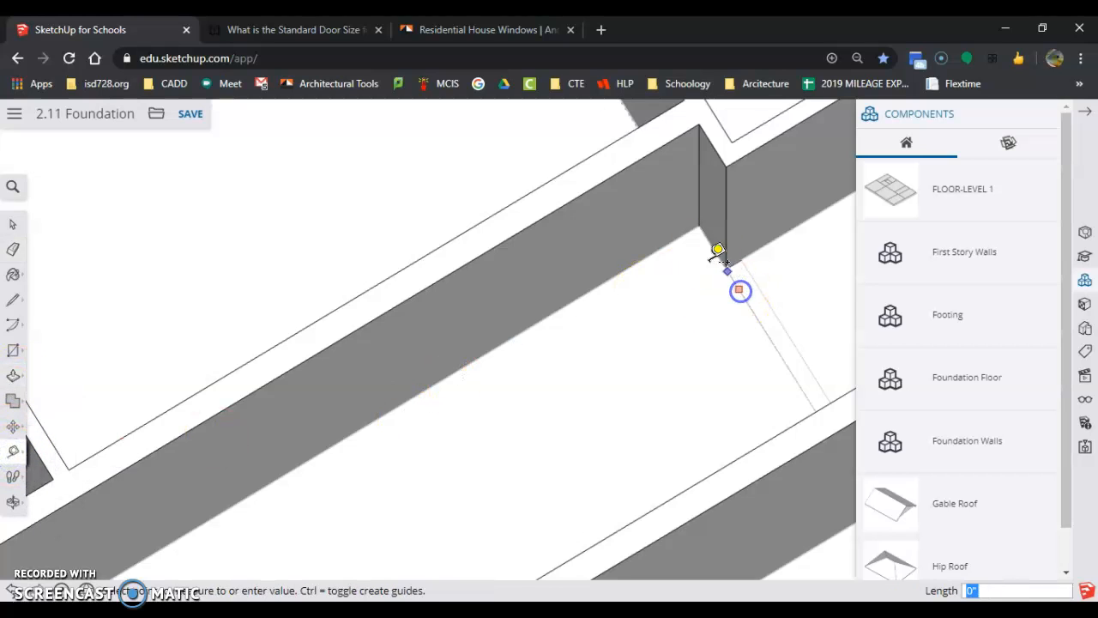
{"action": "left_click", "coordinate": [682, 268]}
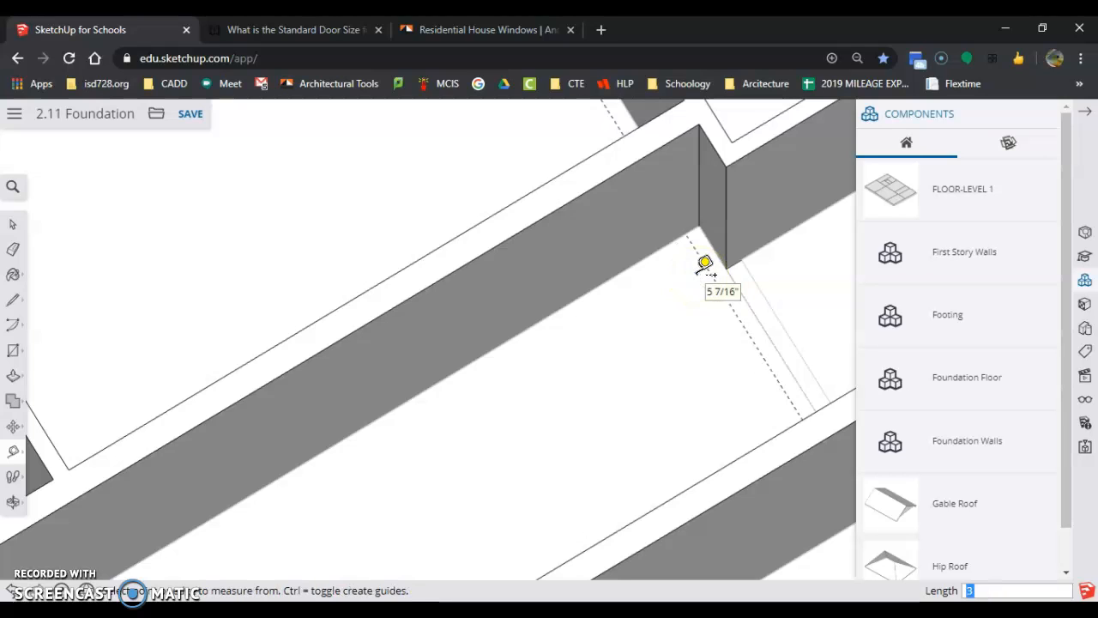
{"action": "left_click", "coordinate": [704, 264]}
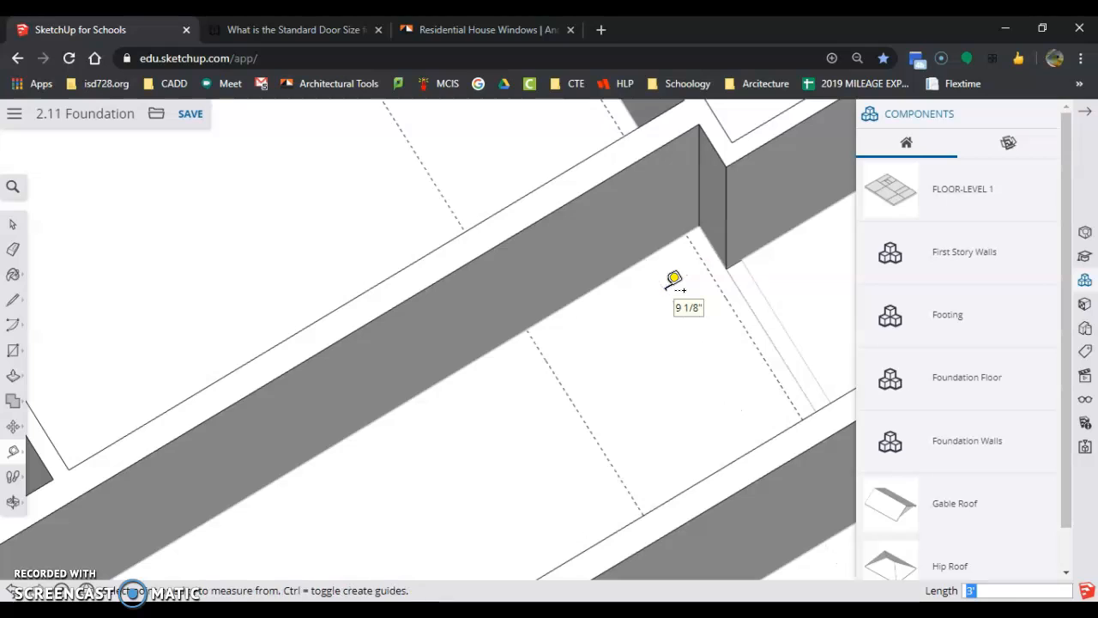
Step: Add a guide 3" beyond the 3' guide and another one wall thickness farther toward the bathroom
{"action": "left_click", "coordinate": [558, 384]}
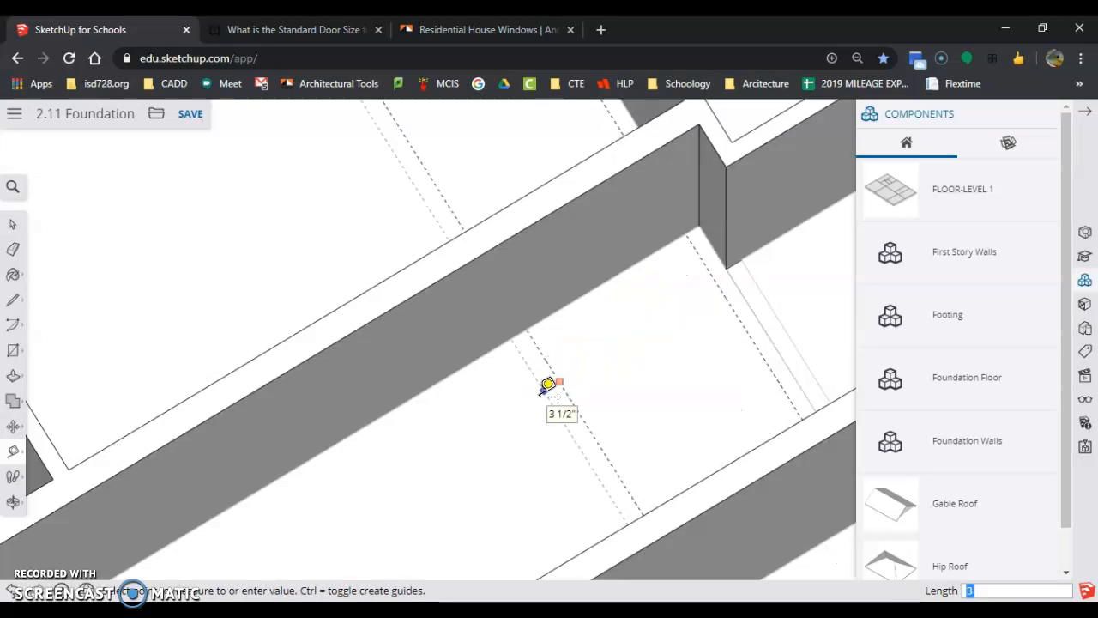
{"action": "left_click", "coordinate": [554, 388]}
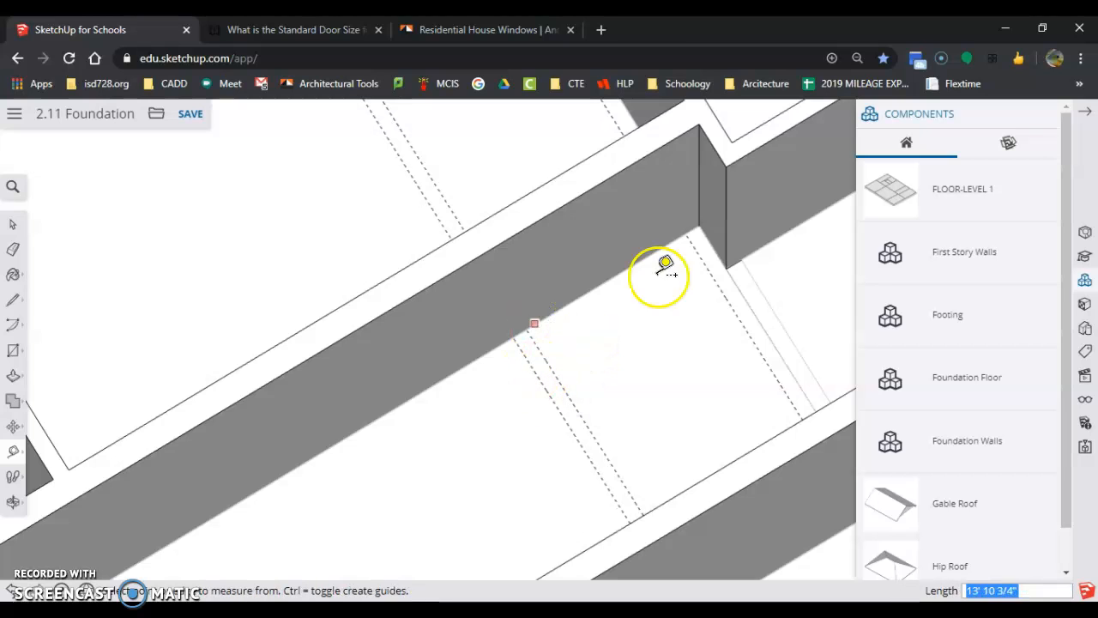
{"action": "left_click", "coordinate": [533, 377]}
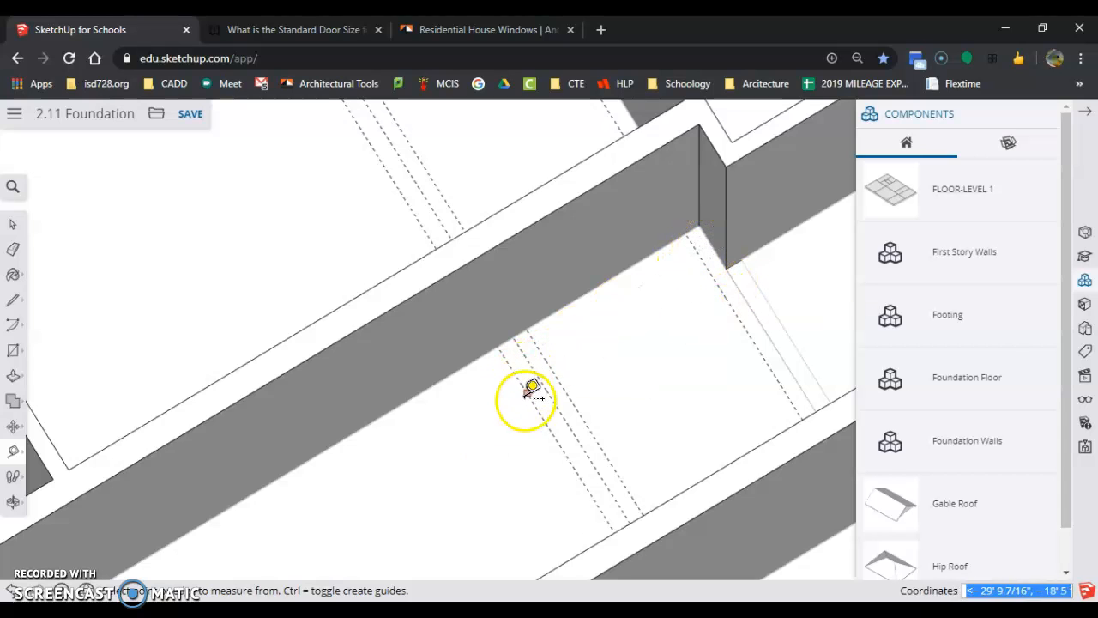
Step: Draw two vertical 9' lines up the partition from where the two guides nearest the bathroom meet its base
{"action": "left_click", "coordinate": [13, 299]}
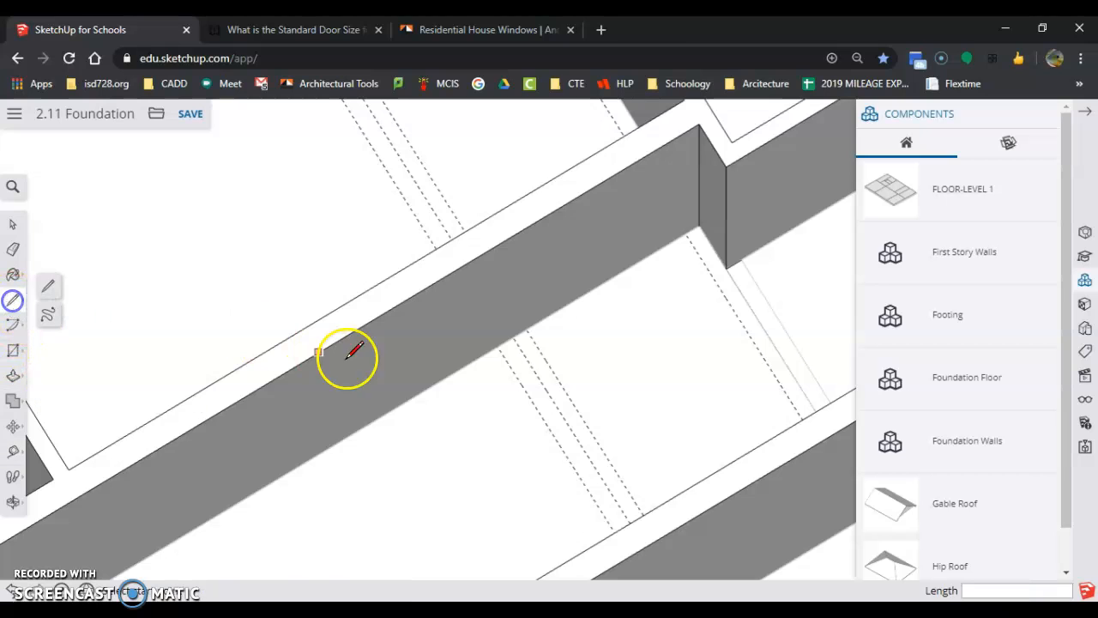
{"action": "left_click", "coordinate": [498, 345]}
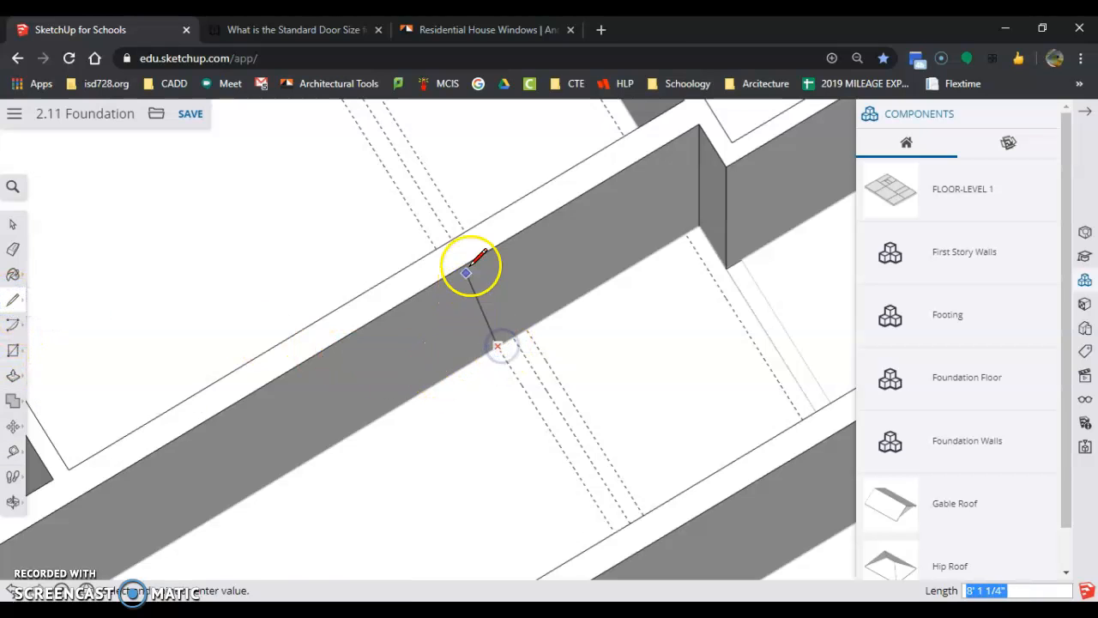
{"action": "left_click", "coordinate": [498, 248]}
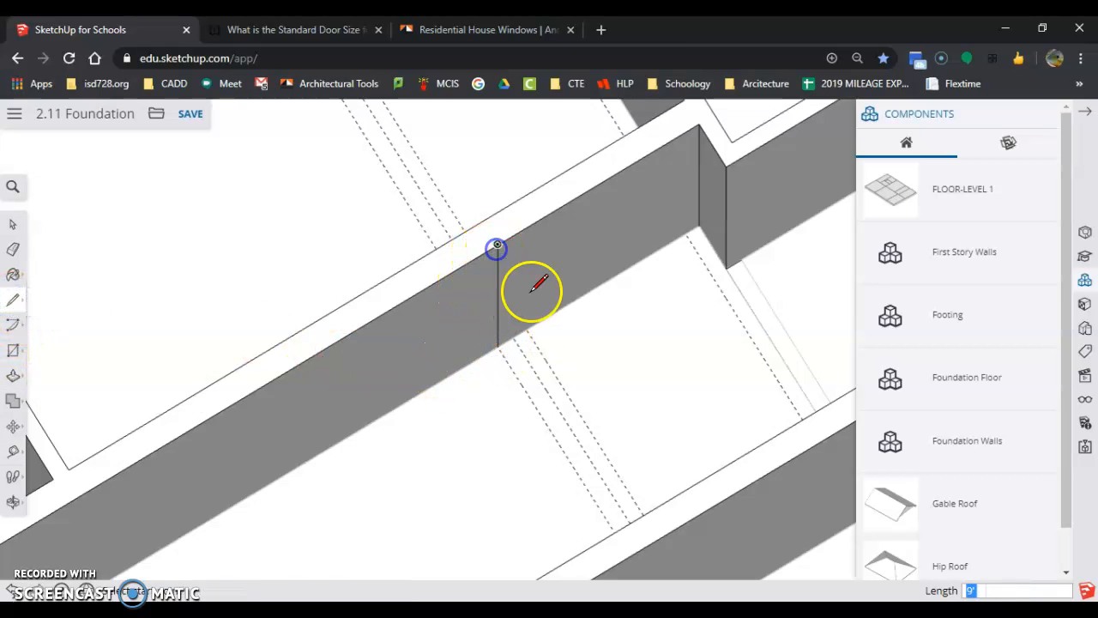
{"action": "left_click", "coordinate": [515, 341]}
{"action": "left_click", "coordinate": [513, 241]}
{"action": "left_click", "coordinate": [120, 312]}
Step: Push/Pull the narrow strip between the vertical lines 5' to the opposite partition, forming the wall between bathroom and hall
{"action": "left_click", "coordinate": [13, 375]}
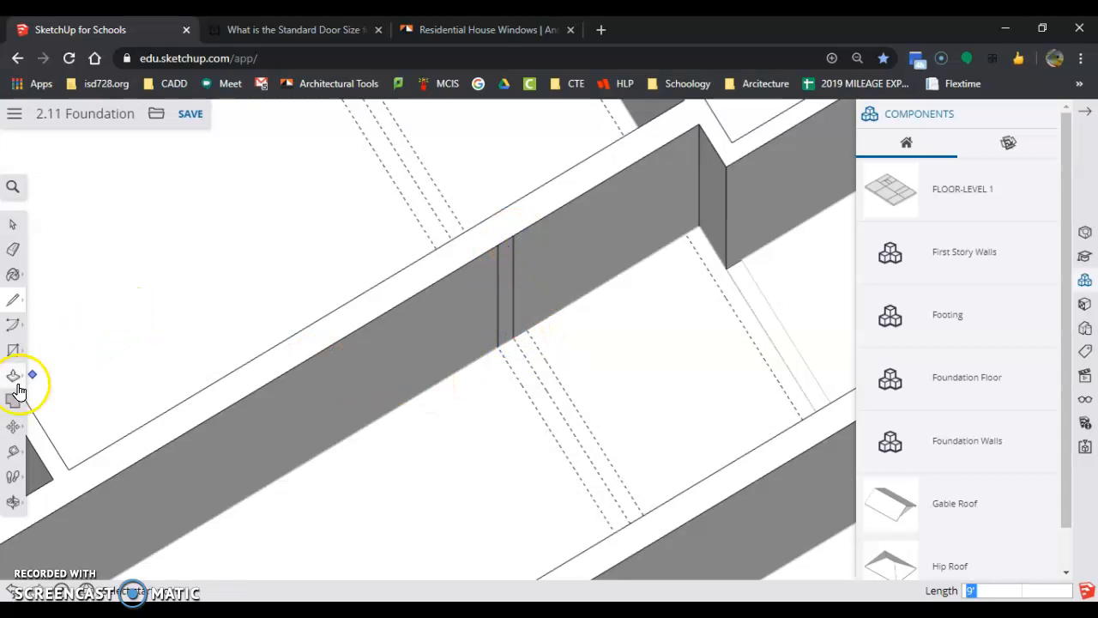
{"action": "scroll", "coordinate": [515, 326], "scroll_direction": "up", "scroll_amount": 3}
{"action": "left_click_drag", "start_coordinate": [504, 313], "coordinate": [650, 430]}
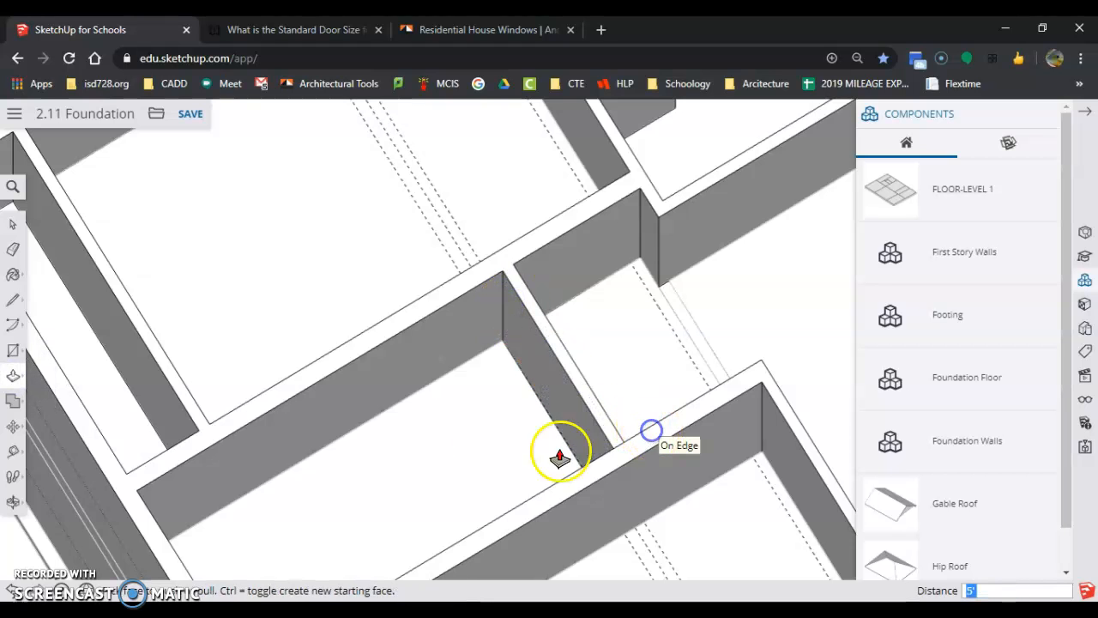
Step: Erase the construction guides used for the bathroom wall and the hall opening
{"action": "left_click", "coordinate": [12, 249]}
{"action": "scroll", "coordinate": [600, 446], "scroll_direction": "up", "scroll_amount": 4}
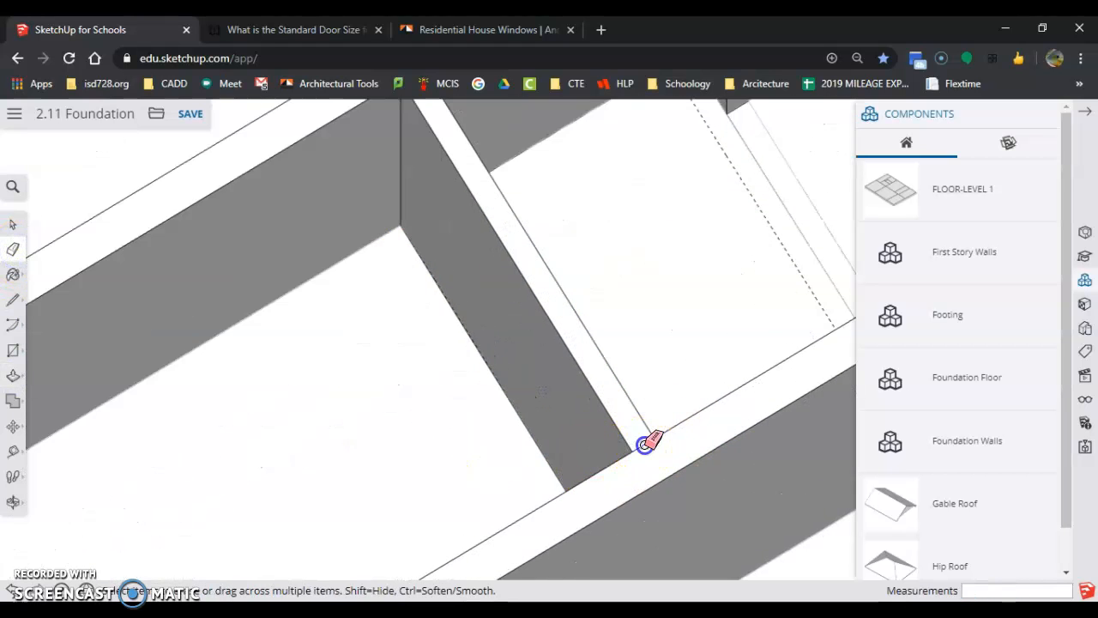
{"action": "scroll", "coordinate": [772, 252], "scroll_direction": "down", "scroll_amount": 2}
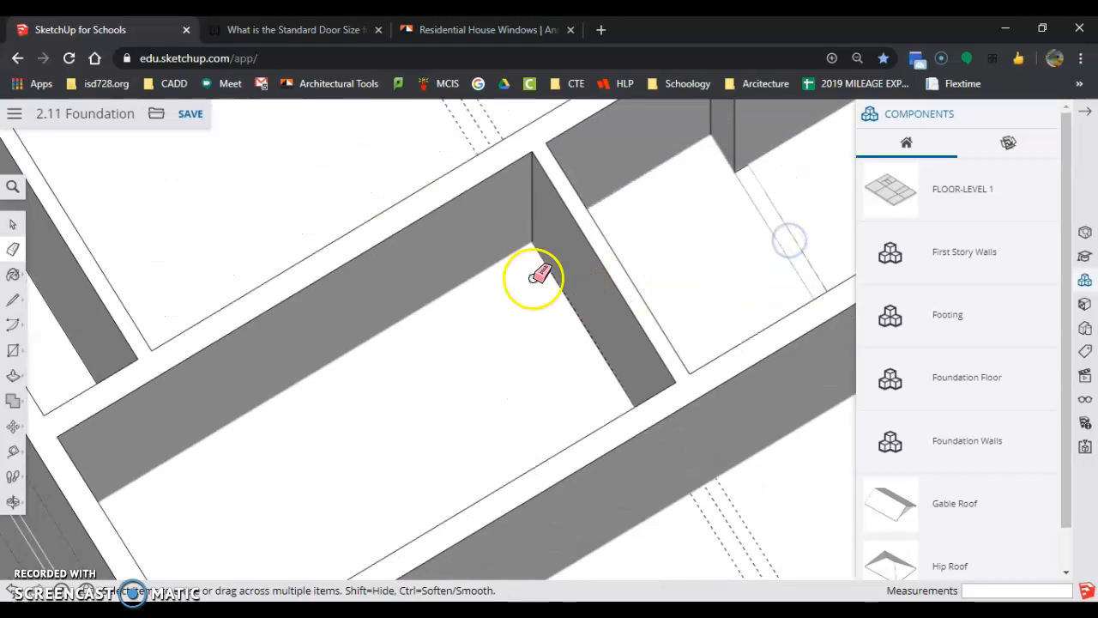
{"action": "scroll", "coordinate": [523, 287], "scroll_direction": "down", "scroll_amount": 2}
{"action": "scroll", "coordinate": [527, 318], "scroll_direction": "down", "scroll_amount": 3}
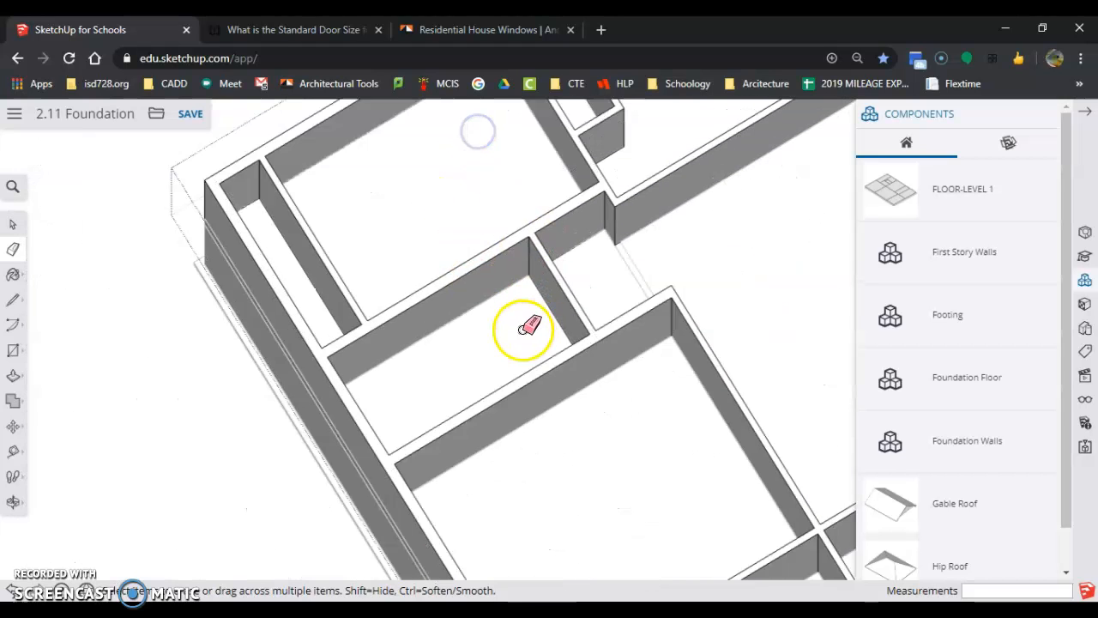
Step: Check the floor plan image in Photos, and return to SketchUp to view the room layout from the top
{"action": "left_click", "coordinate": [656, 613]}
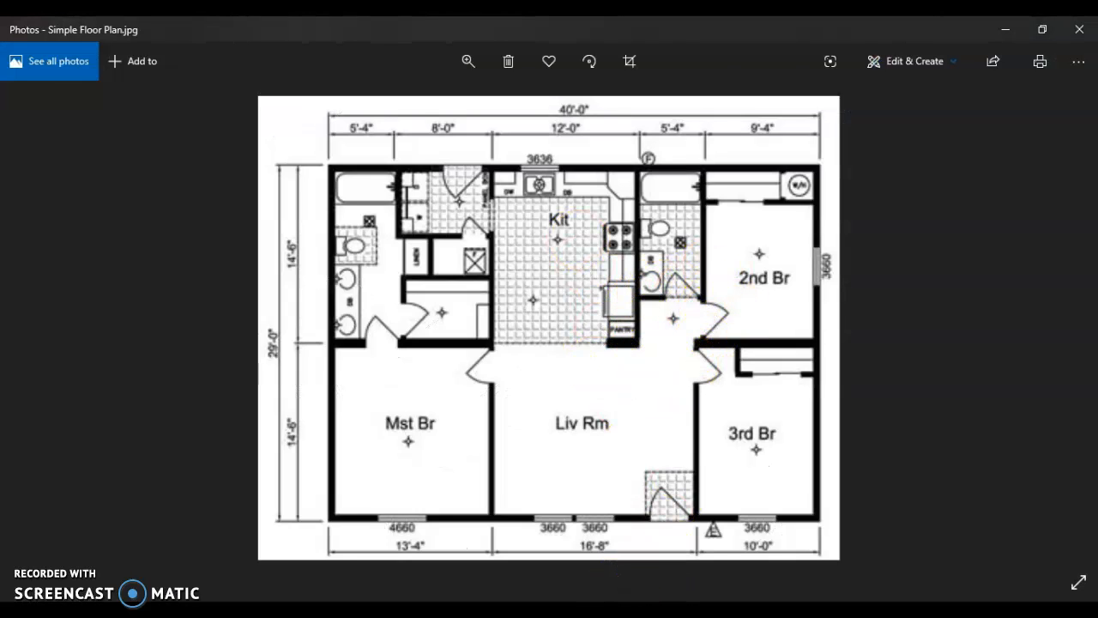
{"action": "key", "text": "alt+Tab"}
{"action": "mouse_move", "coordinate": [634, 378]}
{"action": "middle_mouse_down"}
{"action": "mouse_move", "coordinate": [591, 403]}
{"action": "mouse_move", "coordinate": [578, 478]}
{"action": "middle_mouse_up"}
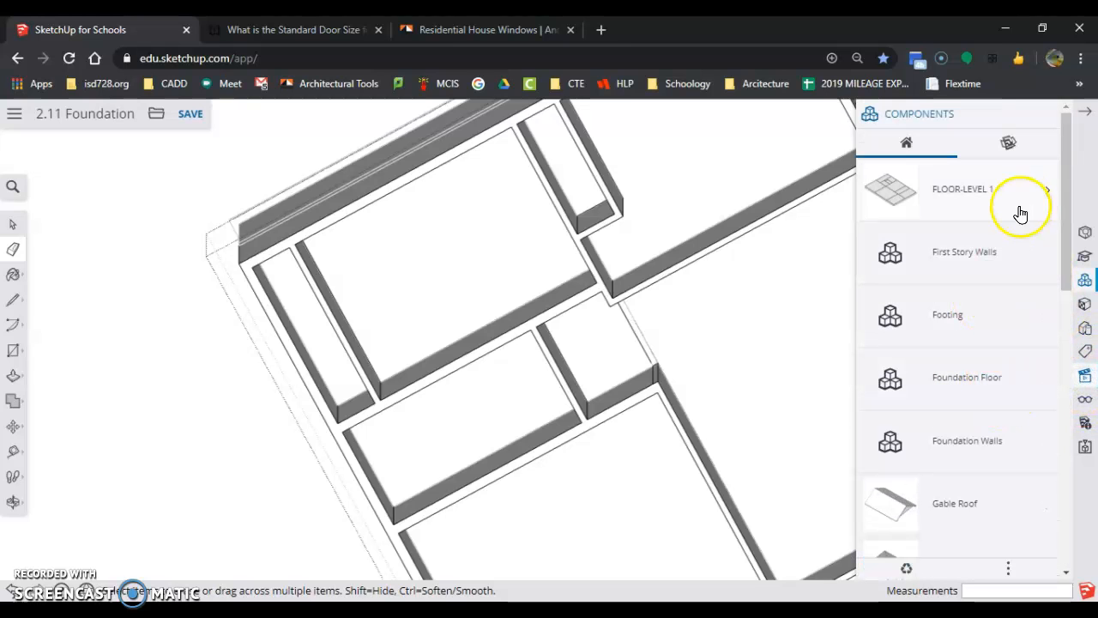
{"action": "left_click", "coordinate": [1086, 375]}
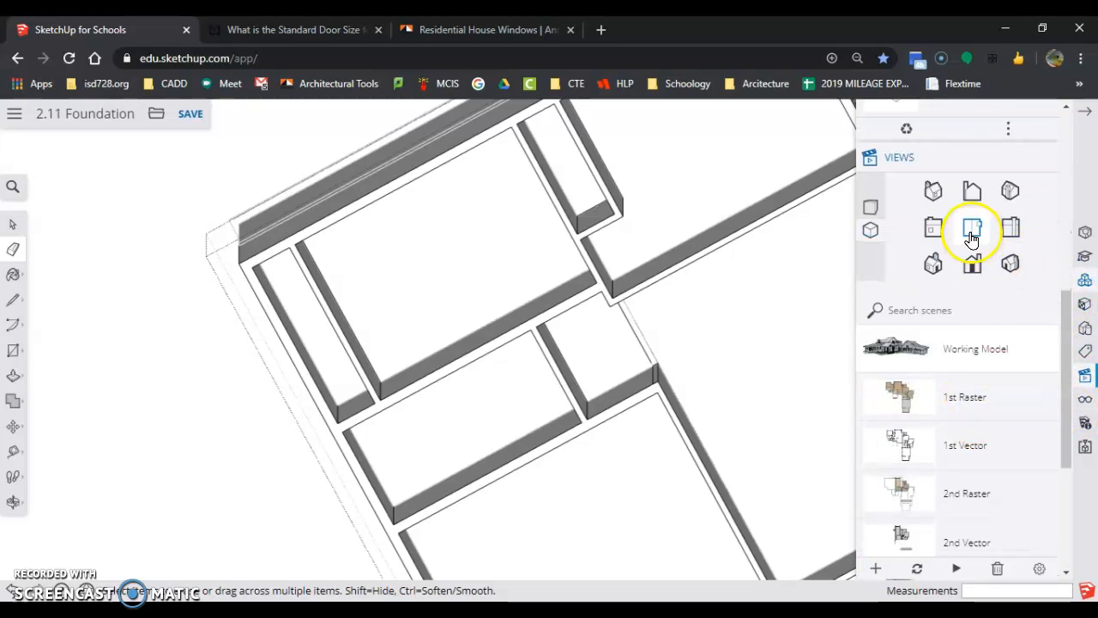
{"action": "left_click", "coordinate": [971, 230]}
{"action": "scroll", "coordinate": [616, 275], "scroll_direction": "down", "scroll_amount": 5}
{"action": "scroll", "coordinate": [559, 517], "scroll_direction": "up", "scroll_amount": 5}
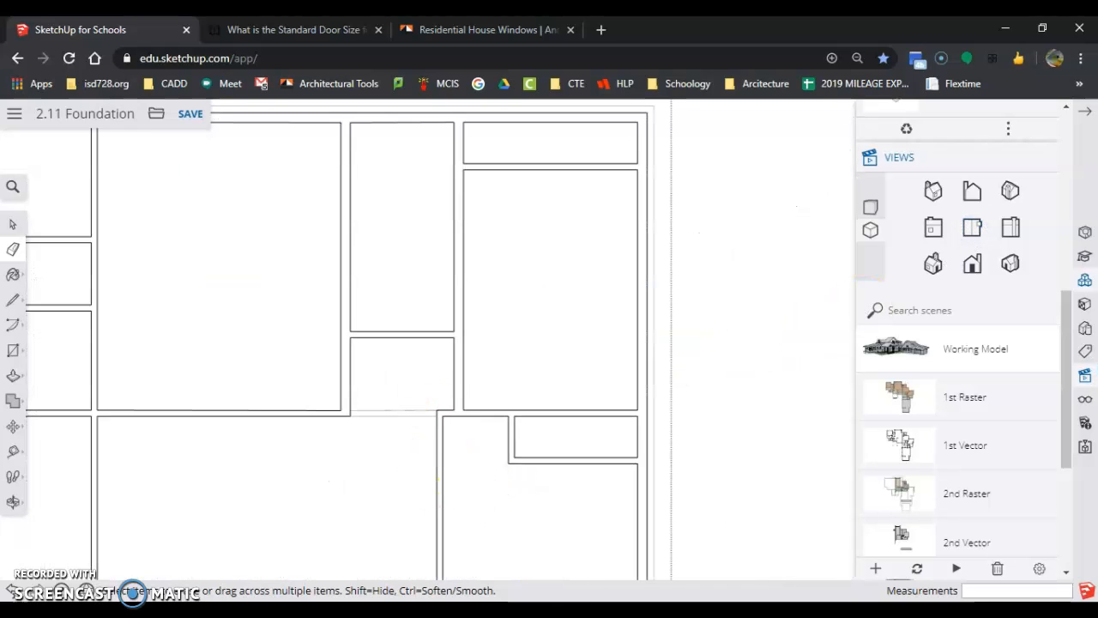
Step: Compare the floor plan image in Photos once more with the complete wall layout in SketchUp's top view
{"action": "mouse_move", "coordinate": [508, 611]}
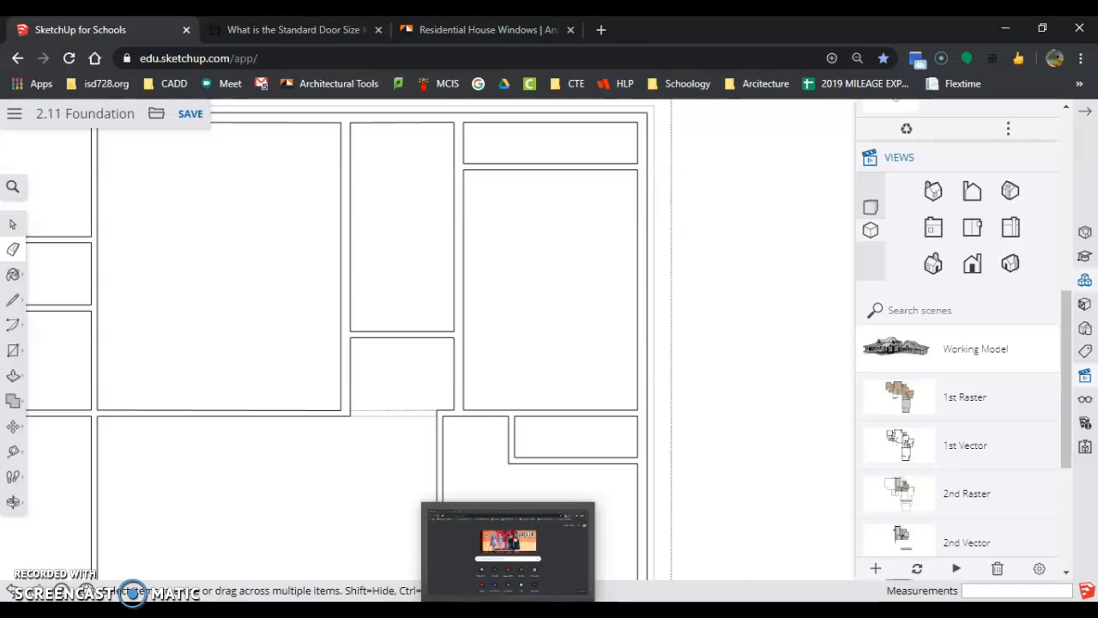
{"action": "left_click", "coordinate": [453, 611]}
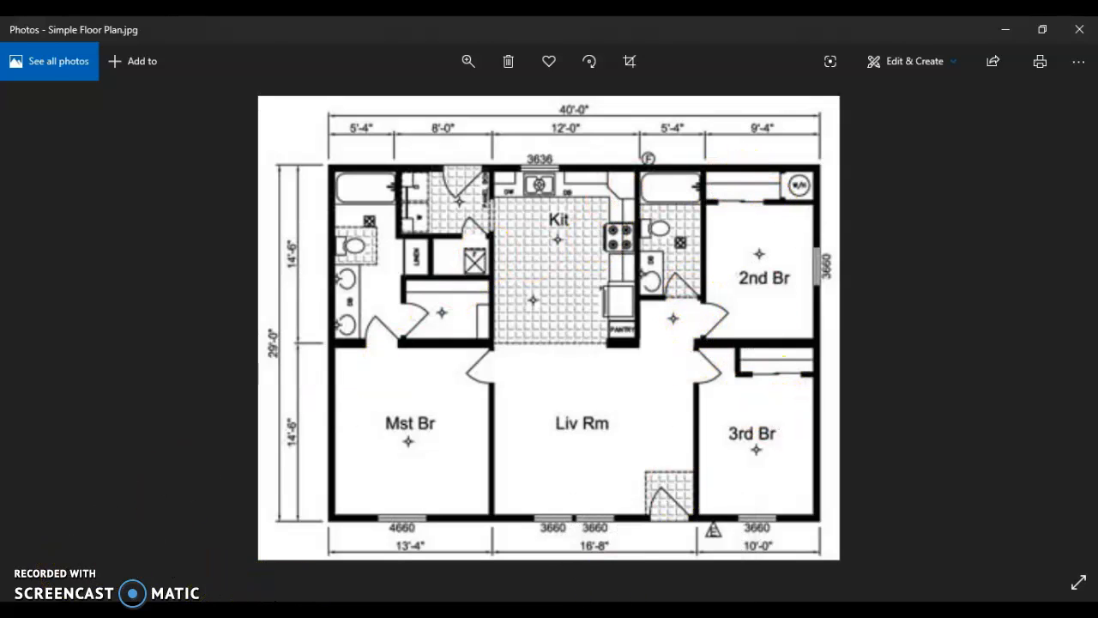
{"action": "key", "text": "alt+Tab"}
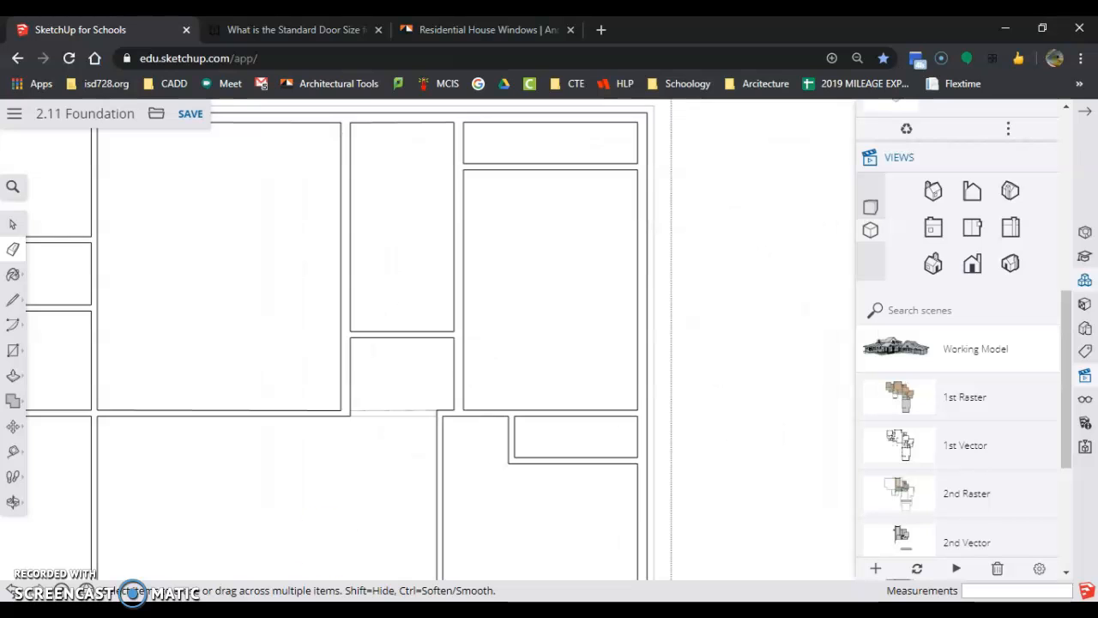
{"action": "scroll", "coordinate": [498, 345], "scroll_direction": "down", "scroll_amount": 5}
{"action": "scroll", "coordinate": [350, 445], "scroll_direction": "up", "scroll_amount": 2}
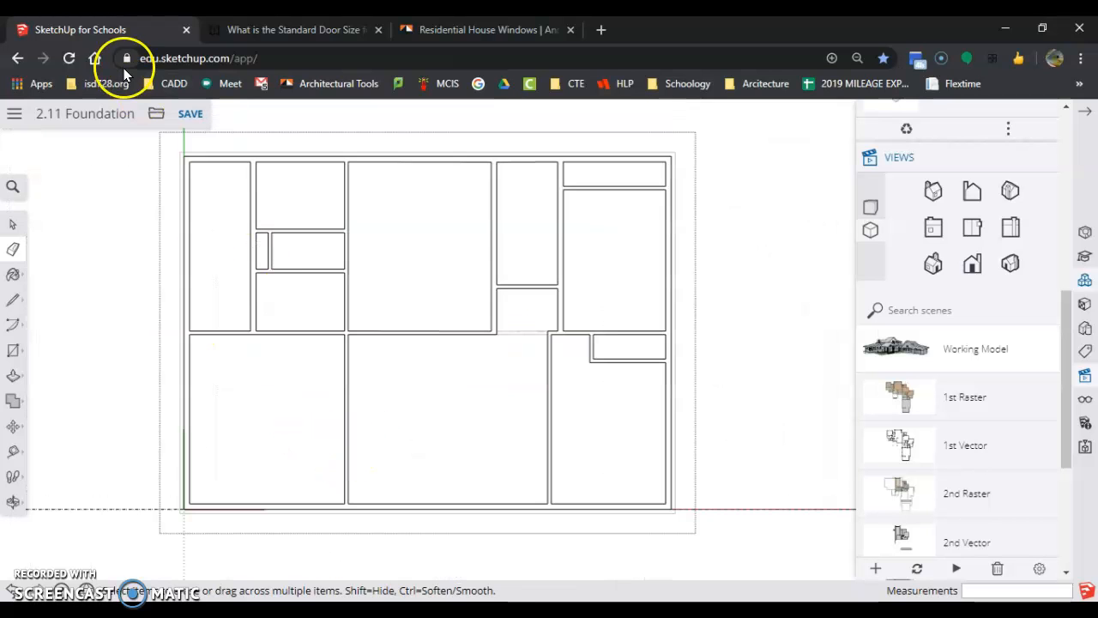